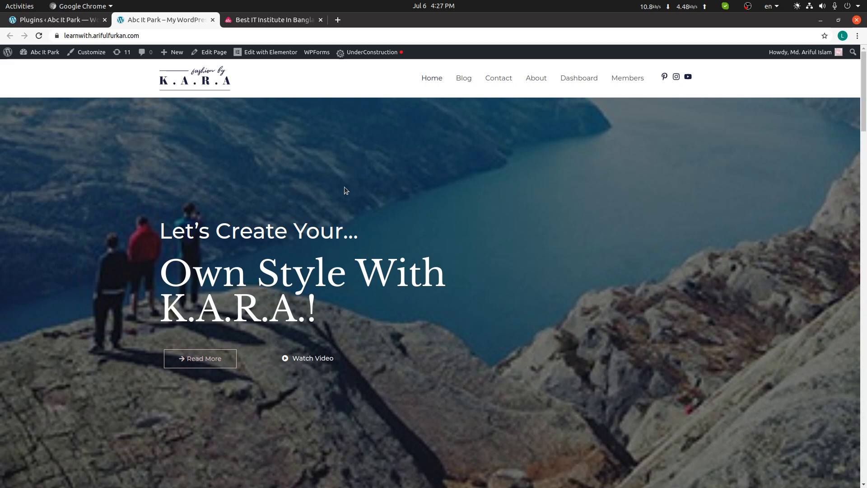
Examine how the header on abcitpark.com behaves while scrolling from the hero section to the footer and back
left_click(246, 21)
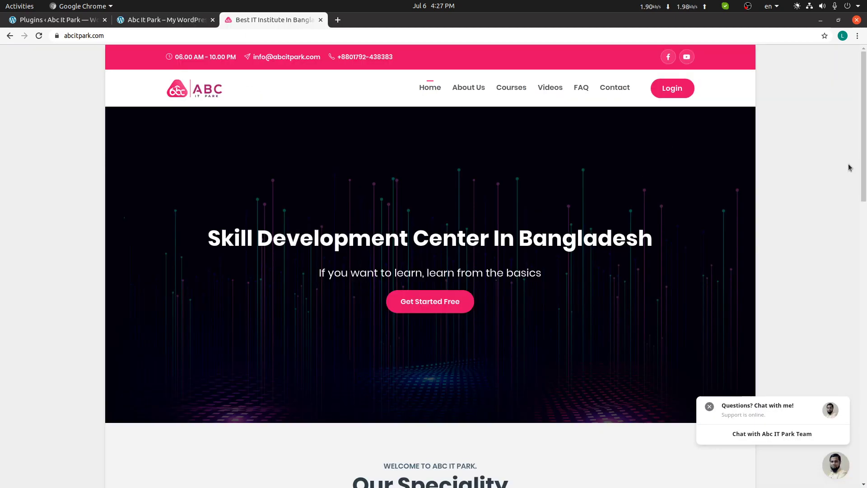
scroll(711, 180, "down", 8)
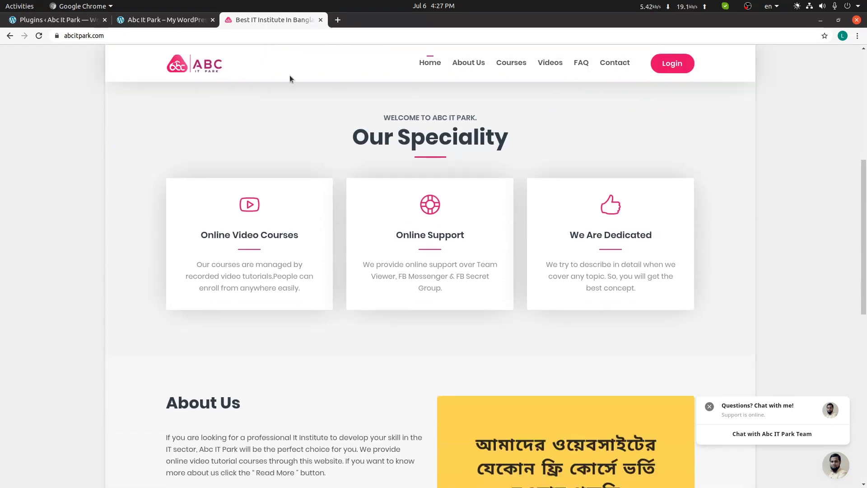
scroll(209, 136, "up", 1)
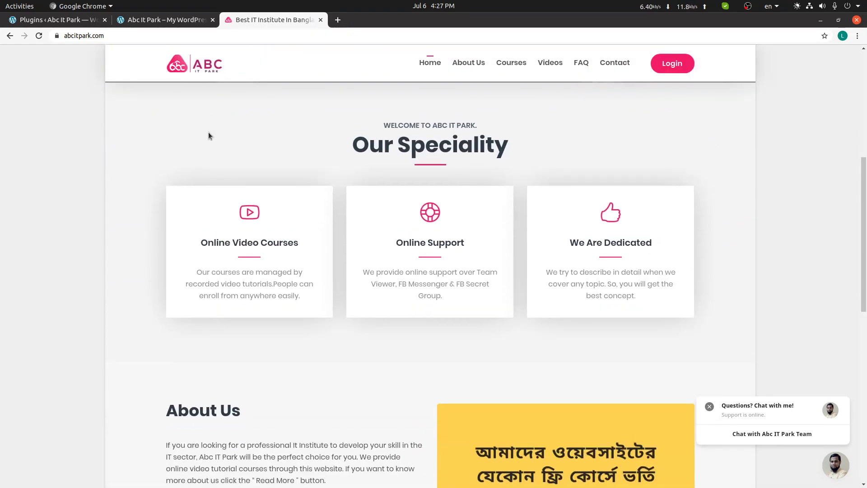
scroll(209, 136, "up", 7)
scroll(208, 136, "down", 4)
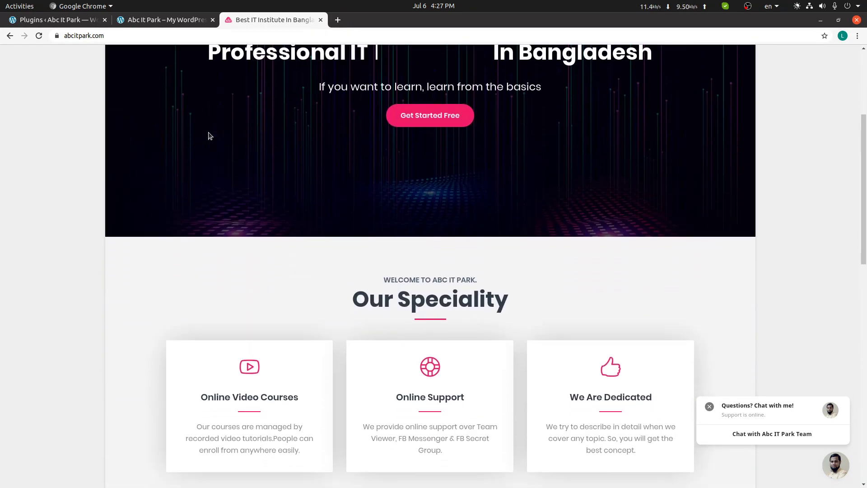
scroll(209, 135, "down", 3)
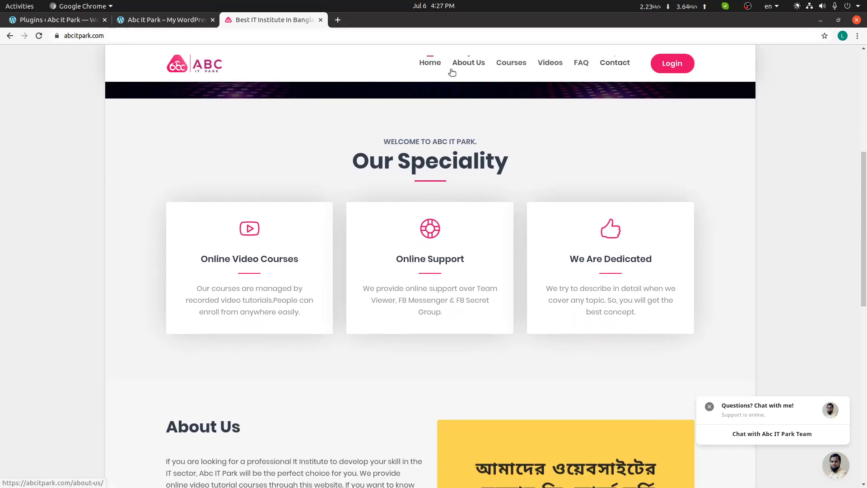
scroll(400, 141, "down", 9)
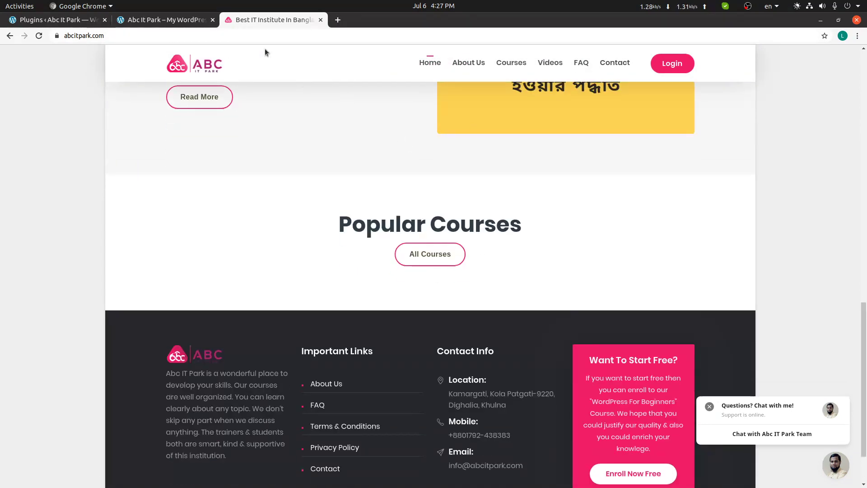
scroll(340, 160, "down", 2)
scroll(340, 160, "up", 3)
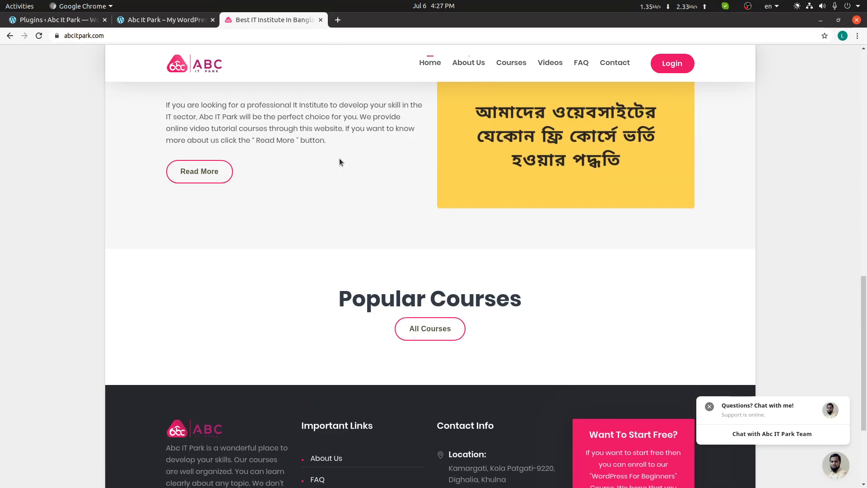
scroll(339, 162, "up", 10)
Examine the K.A.R.A. homepage header while scrolling and compare its behaviour with the abcitpark.com header
left_click(144, 18)
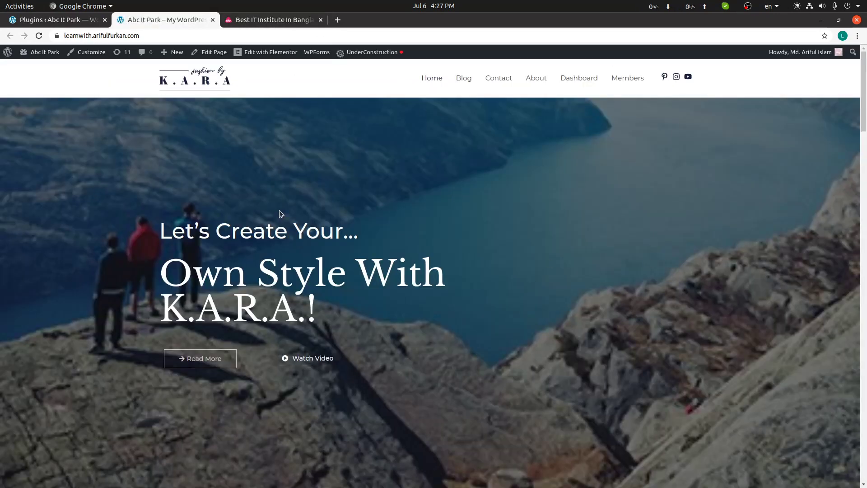
scroll(524, 143, "down", 8)
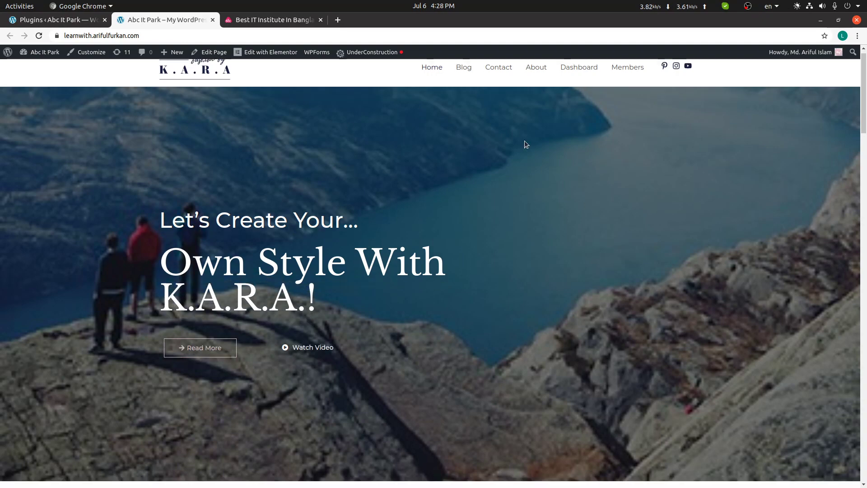
scroll(525, 144, "down", 5)
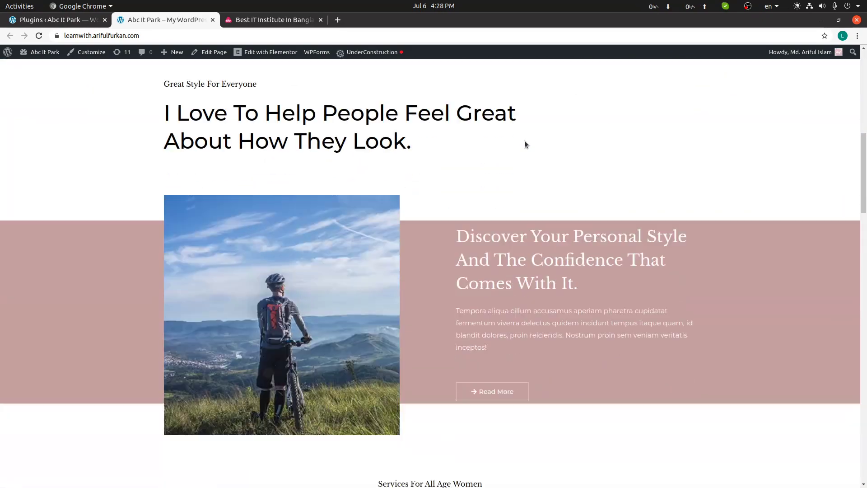
scroll(525, 143, "up", 8)
scroll(524, 143, "up", 6)
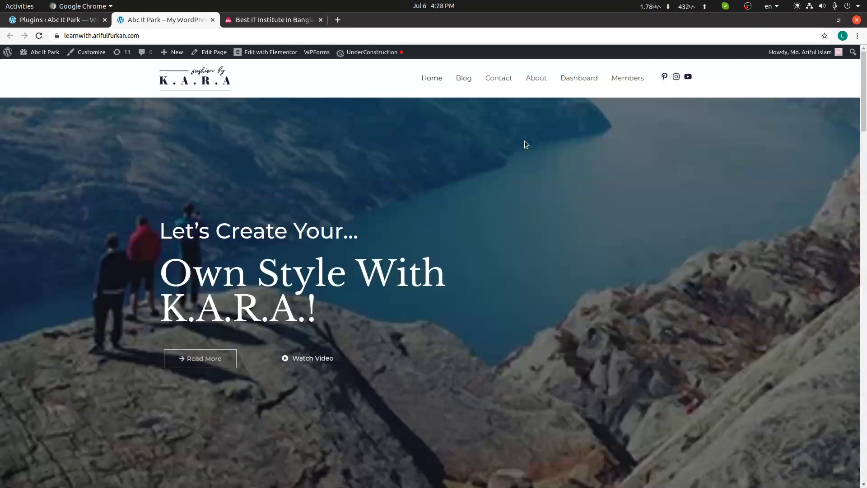
scroll(442, 153, "down", 3)
scroll(443, 155, "down", 15)
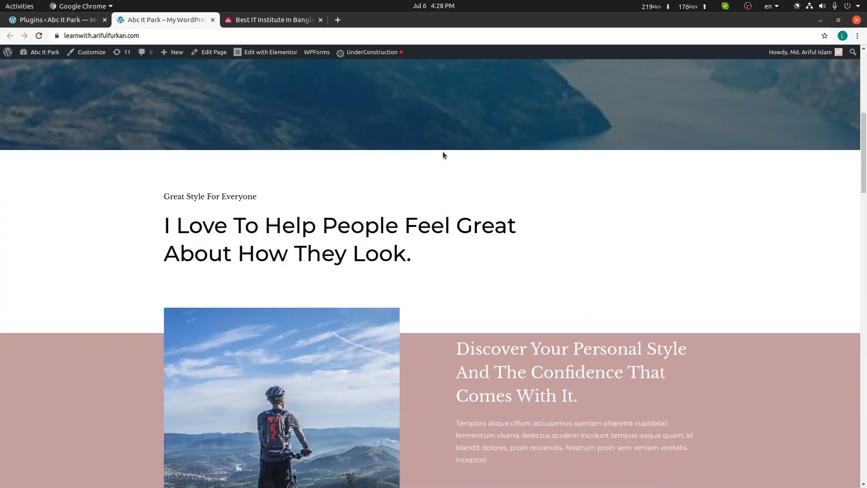
scroll(442, 151, "up", 5)
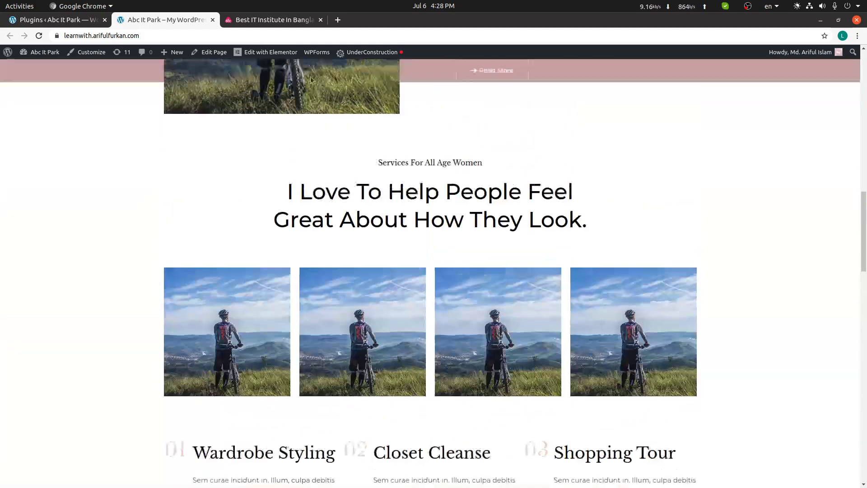
key("ctrl+Tab")
scroll(539, 117, "down", 3)
scroll(538, 118, "up", 6)
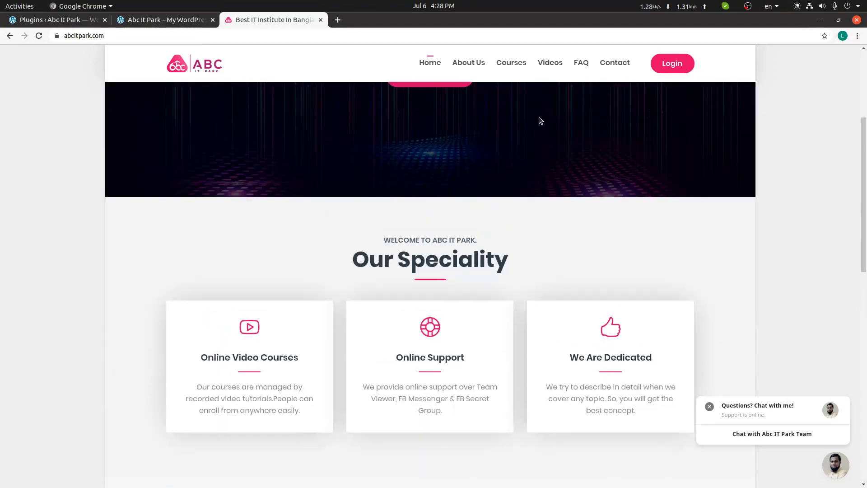
left_click(183, 18)
scroll(484, 106, "up", 15)
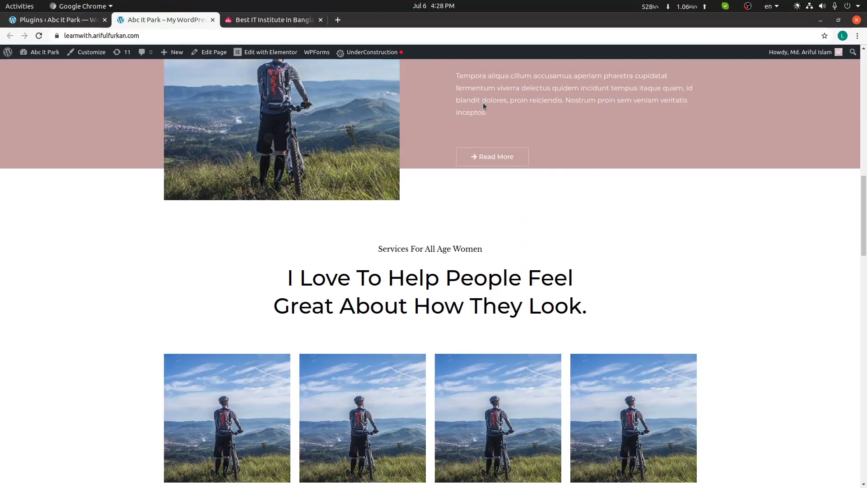
scroll(484, 106, "up", 1)
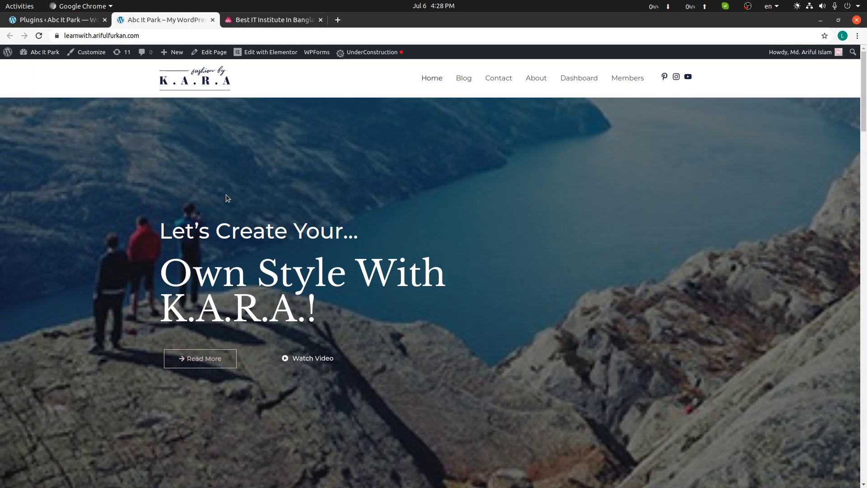
Go to the WordPress admin's Add Plugins page and search for "mysticky menu"
left_click(32, 23)
left_click(137, 75)
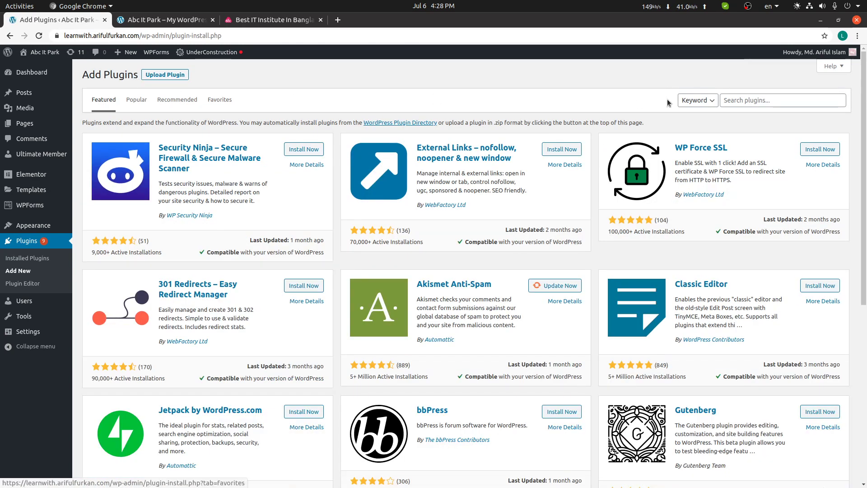
left_click(730, 98)
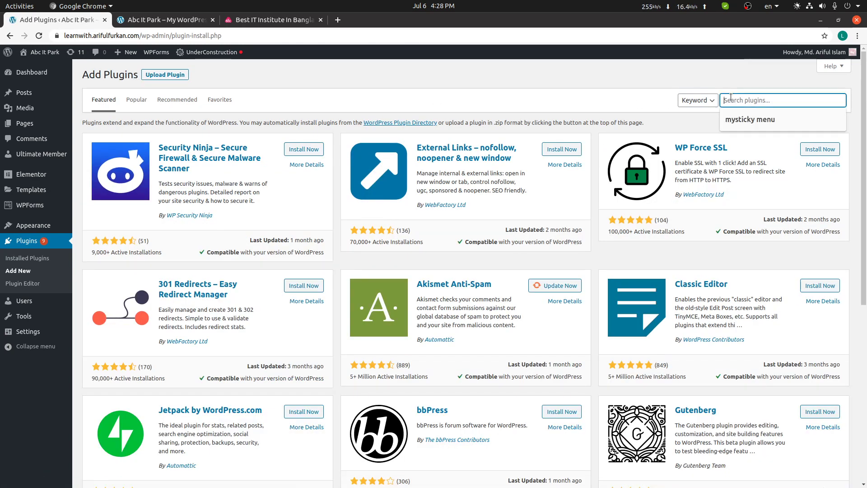
left_click(741, 117)
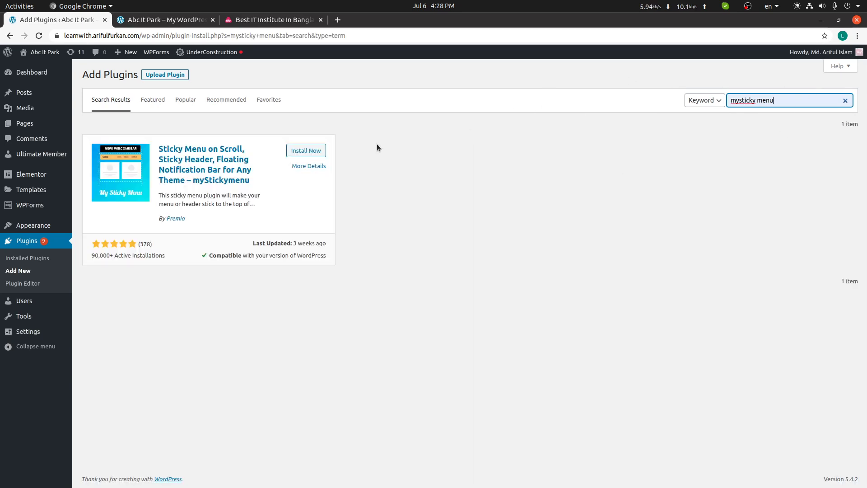
Install and activate the myStickymenu plugin, and open its settings page
left_click(298, 150)
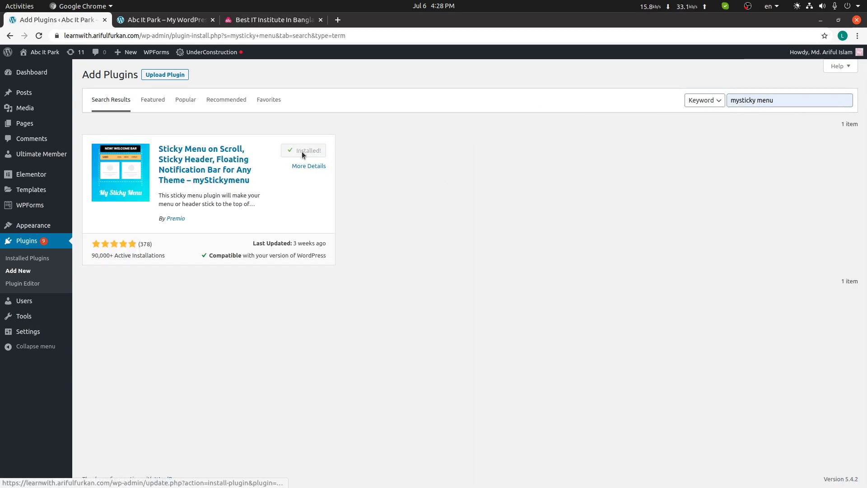
left_click(310, 151)
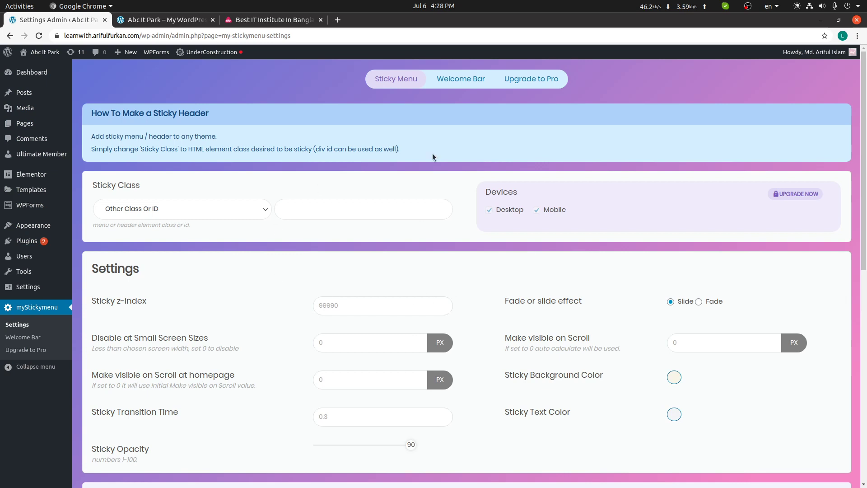
scroll(334, 345, "down", 2)
scroll(335, 348, "up", 2)
left_click(23, 308)
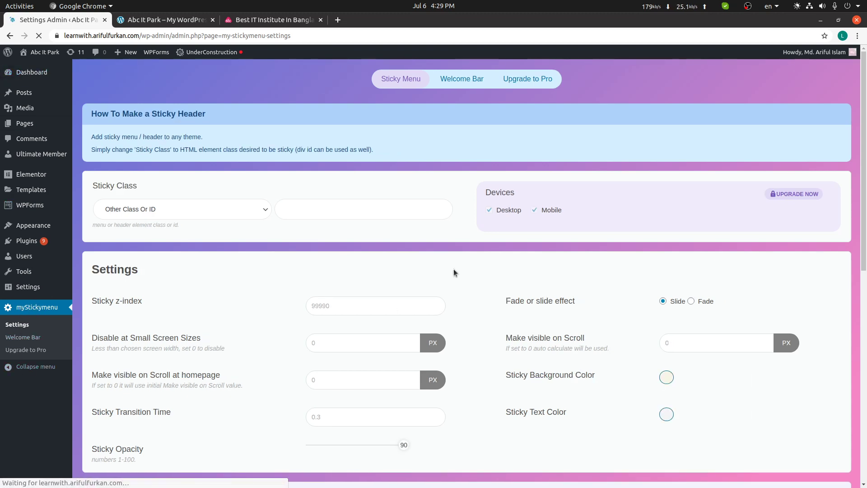
Set the Sticky Class selector to Other Class Or ID
scroll(266, 353, "down", 2)
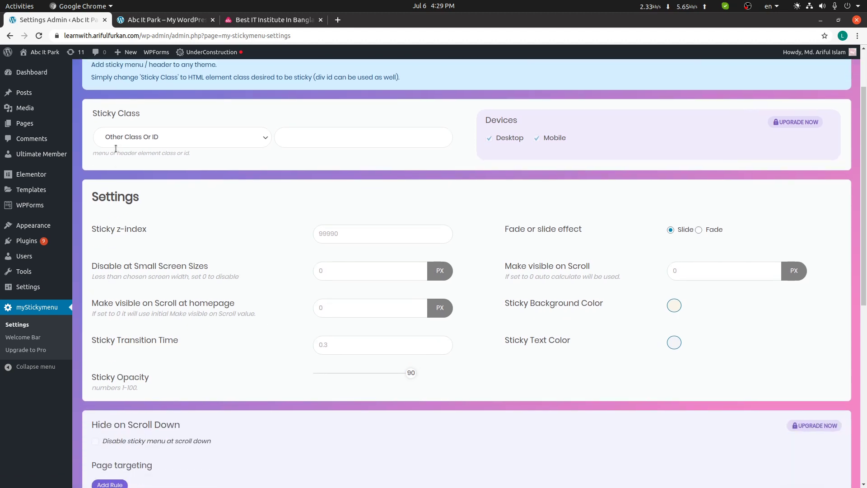
left_click(116, 139)
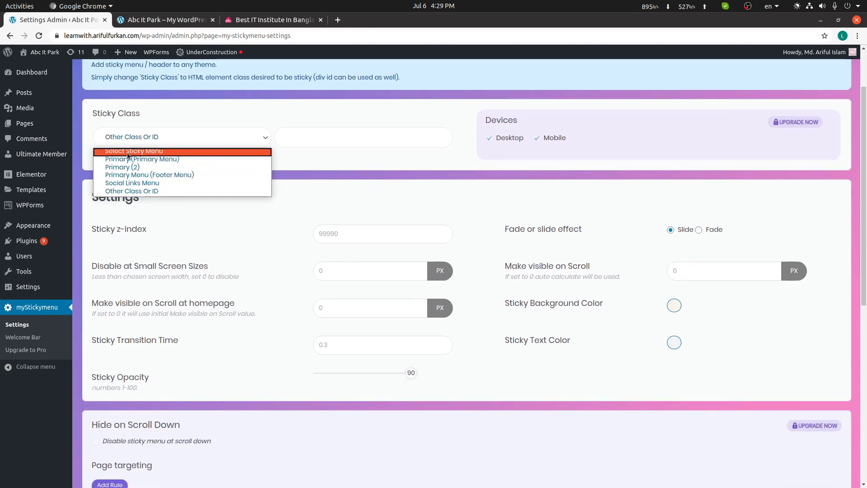
left_click(122, 192)
left_click(334, 138)
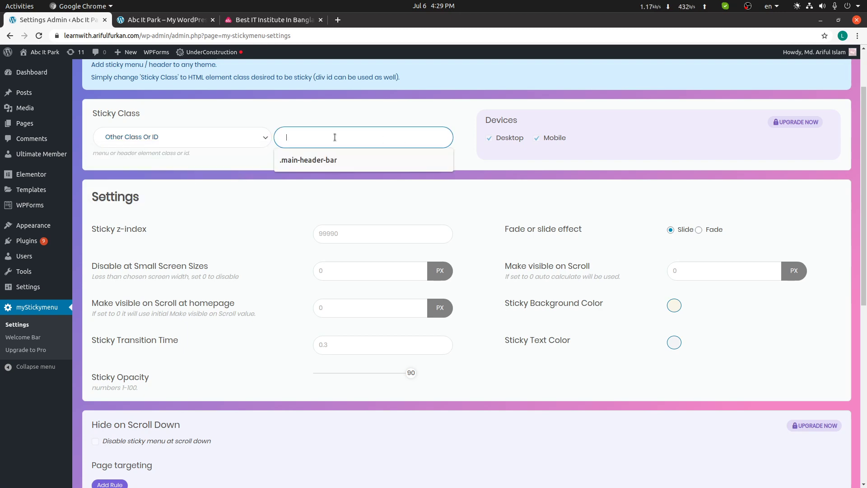
left_click(222, 167)
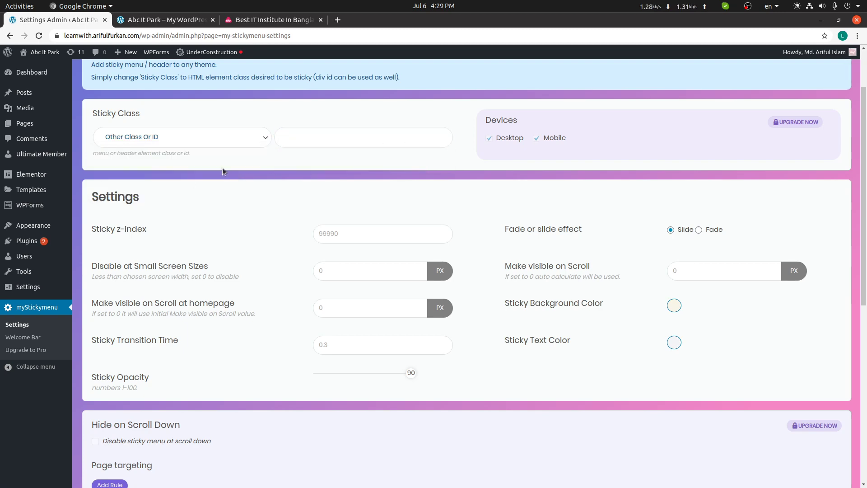
Check the K.A.R.A. homepage header while scrolling, and return to the custom Sticky Class entry in the plugin settings
left_click(150, 22)
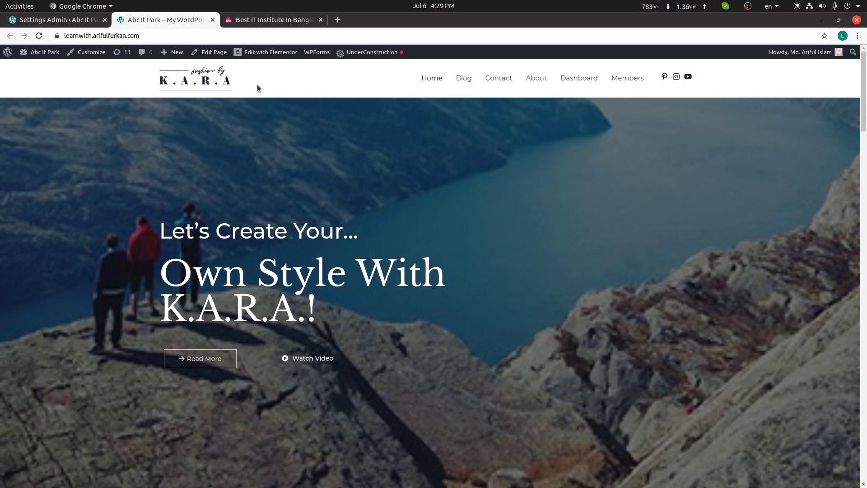
scroll(398, 223, "down", 5)
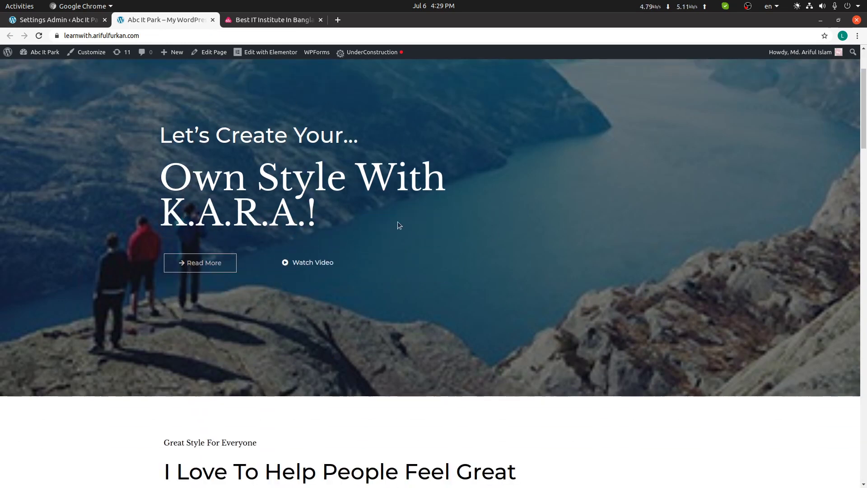
scroll(219, 261, "down", 5)
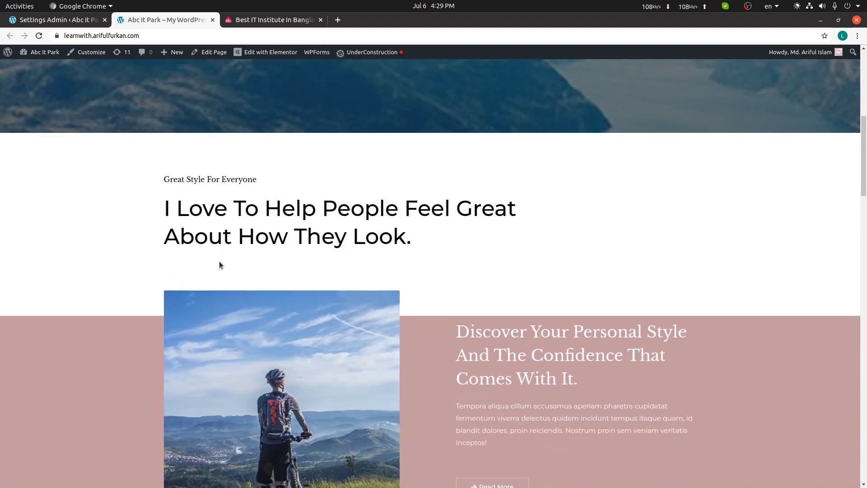
scroll(219, 262, "up", 10)
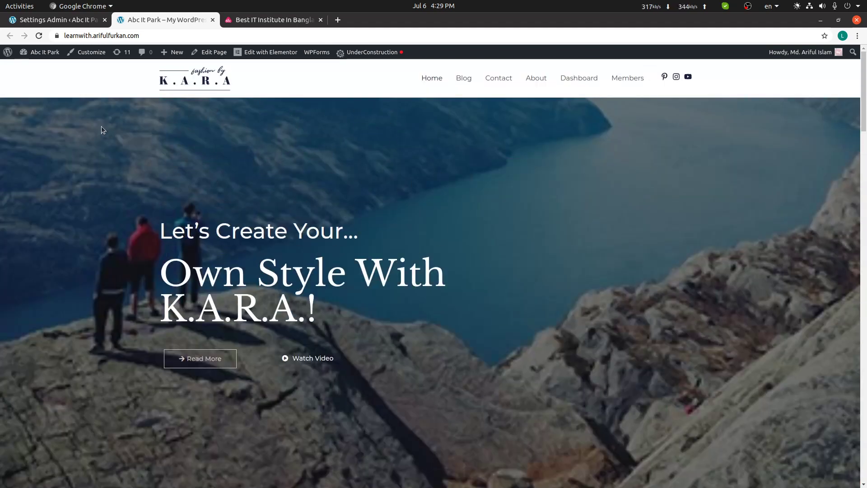
left_click(56, 21)
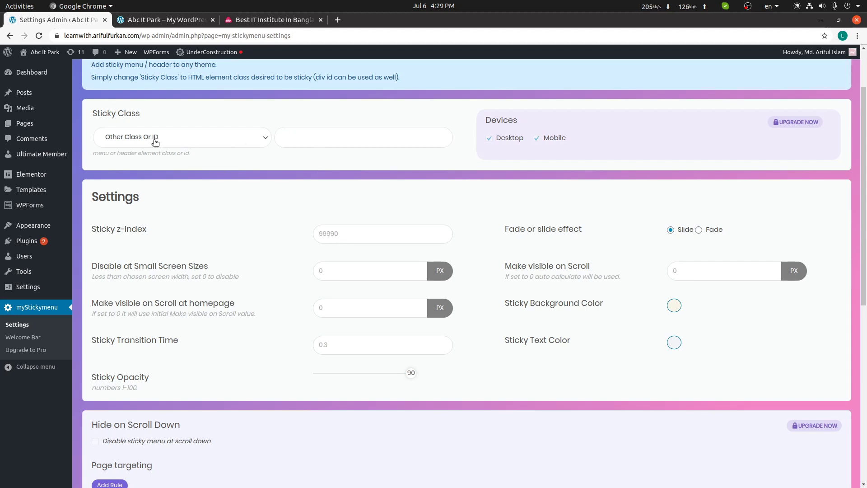
left_click(325, 139)
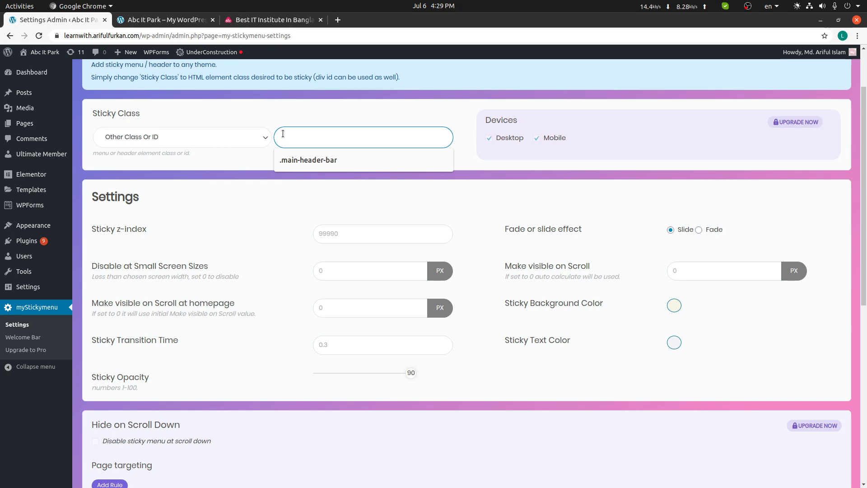
Inspect the K.A.R.A. homepage header with the developer tools' element picker to find the class of the whole header bar
left_click(158, 23)
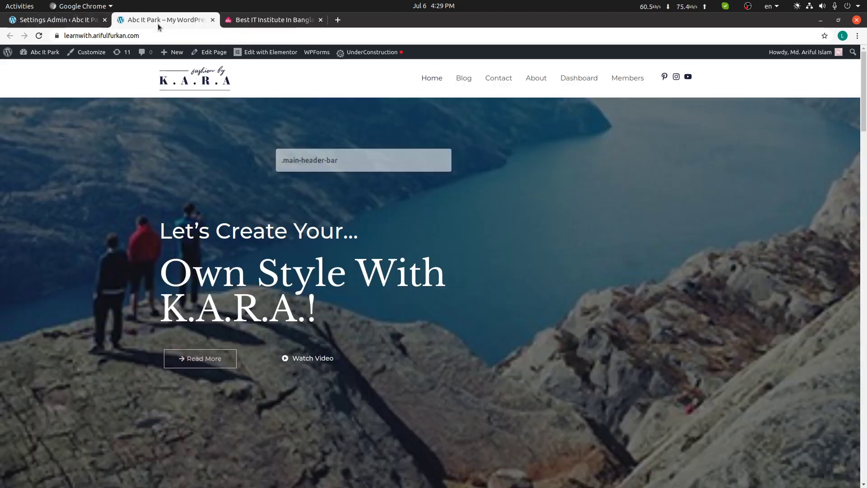
right_click(239, 70)
left_click(265, 198)
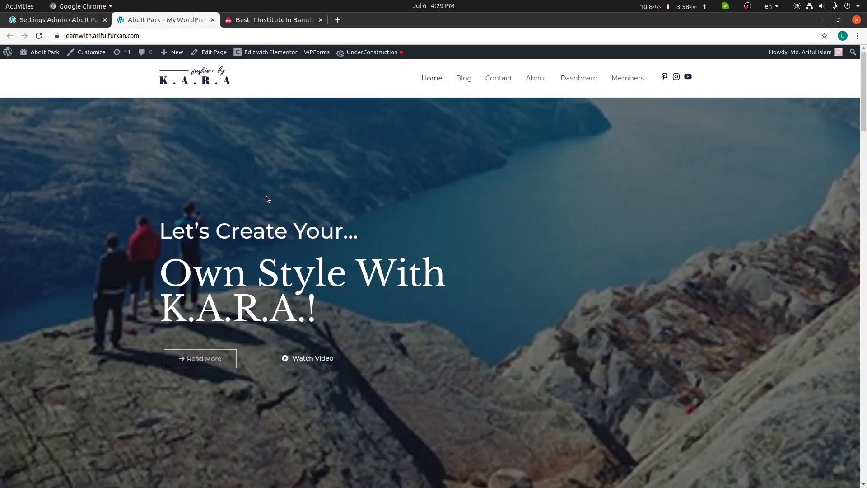
left_click(7, 303)
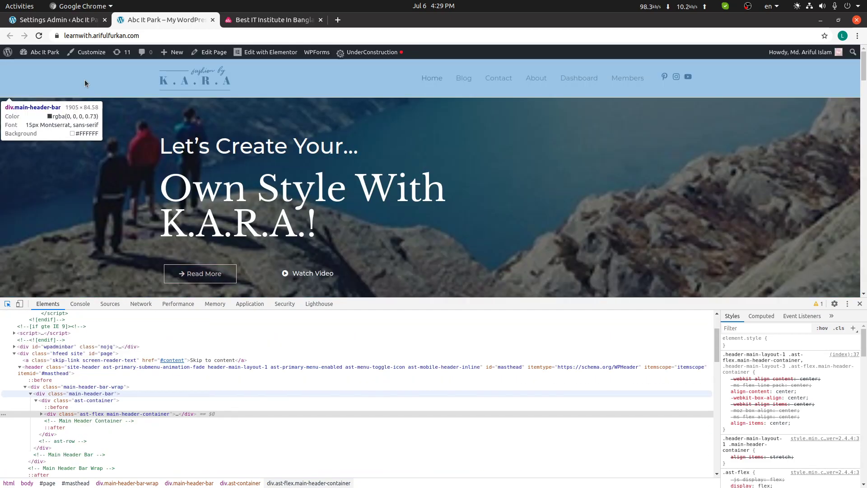
Select the whole header bar on the homepage and copy its class name main-header-bar from the markup
left_click(85, 80)
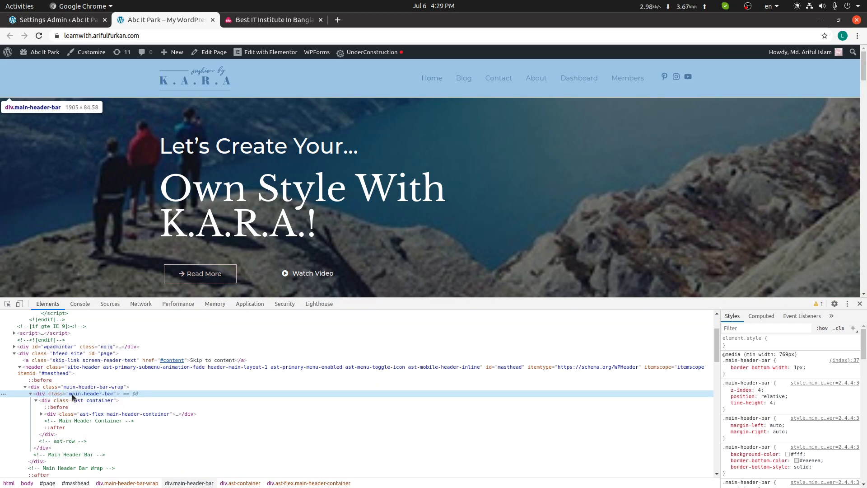
double_click(72, 394)
key("ctrl+c")
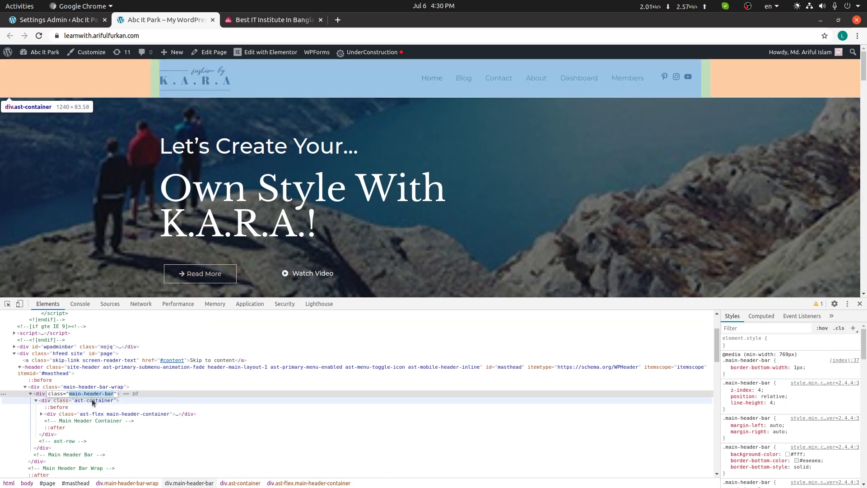
Enter .main-header-bar as the custom Sticky Class in the plugin settings and save
left_click(66, 20)
key("ctrl+v")
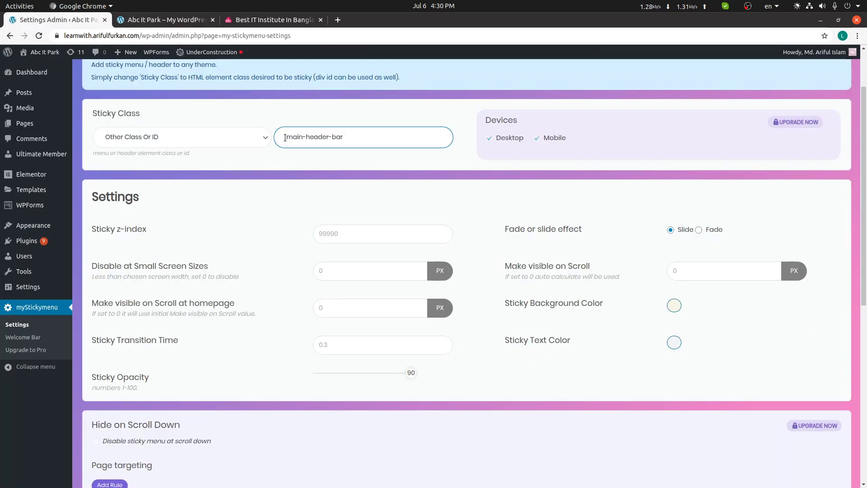
type(".")
key("BackSpace")
type("#$")
key("BackSpace")
key("BackSpace")
scroll(527, 229, "down", 5)
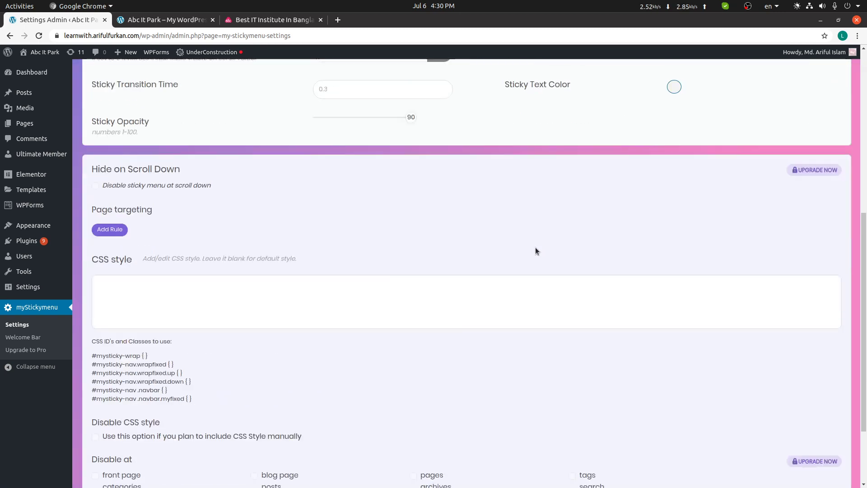
scroll(535, 251, "down", 2)
left_click(816, 434)
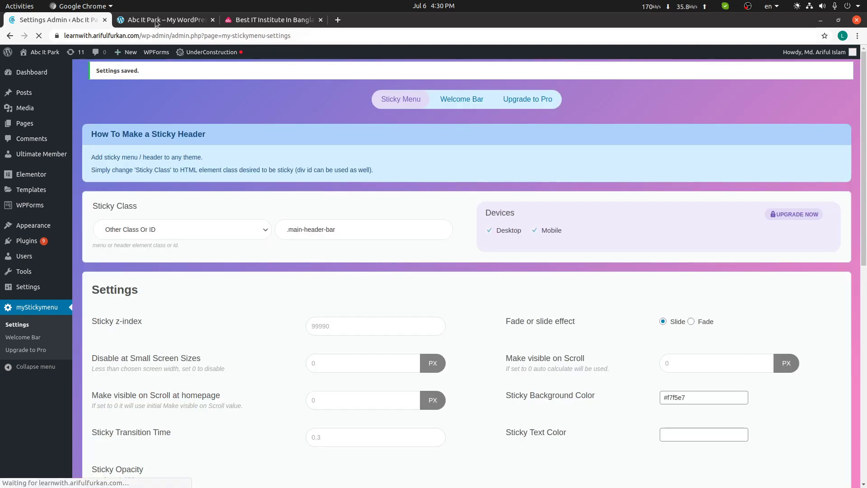
Reload the homepage, close the developer tools, and check the header while scrolling through the page
left_click(165, 20)
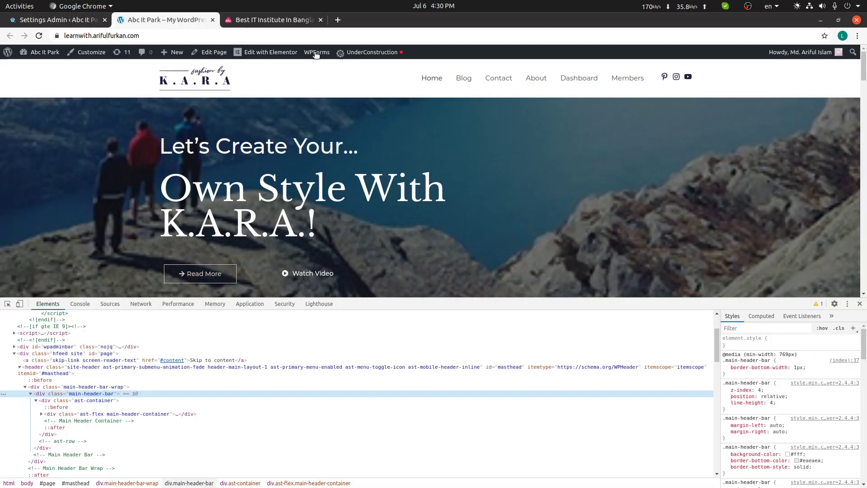
left_click(43, 39)
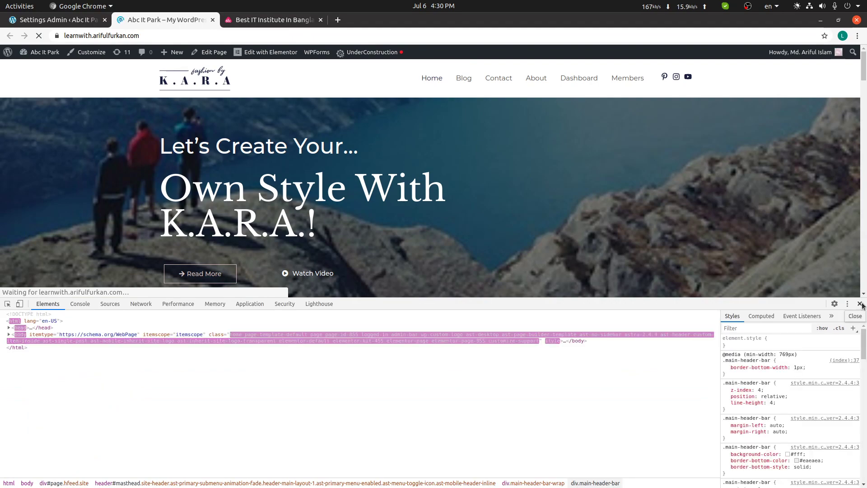
left_click(859, 303)
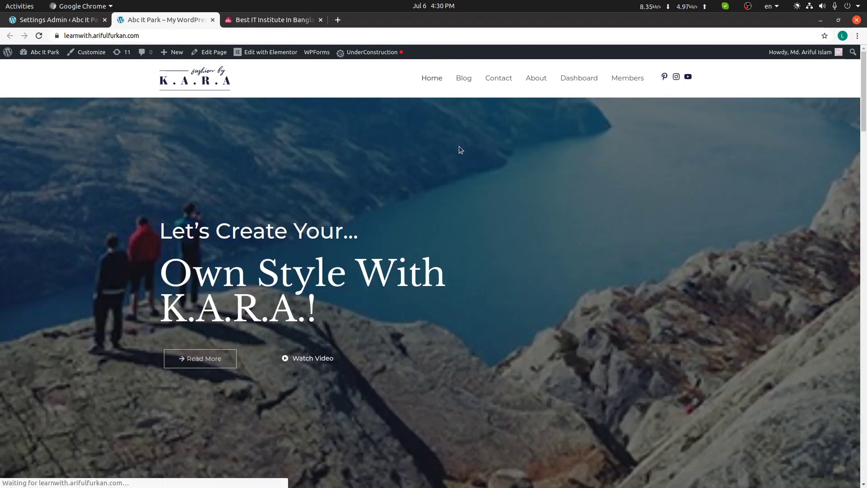
scroll(458, 146, "down", 10)
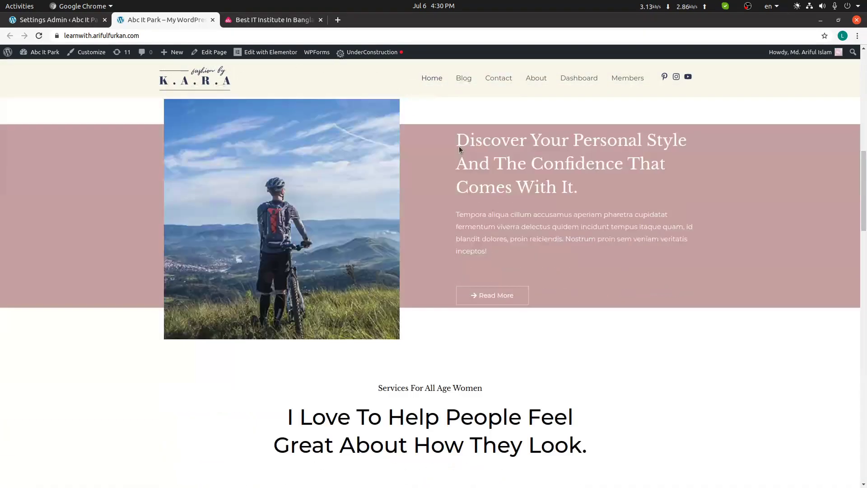
scroll(459, 147, "down", 15)
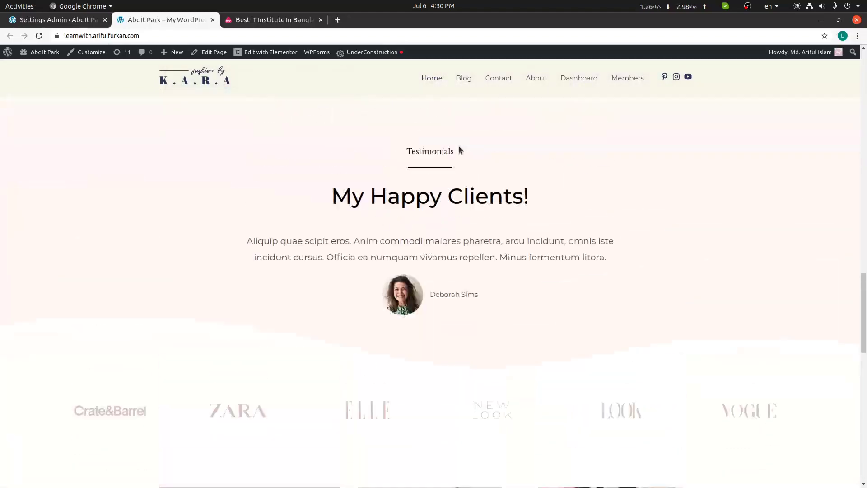
scroll(460, 147, "up", 15)
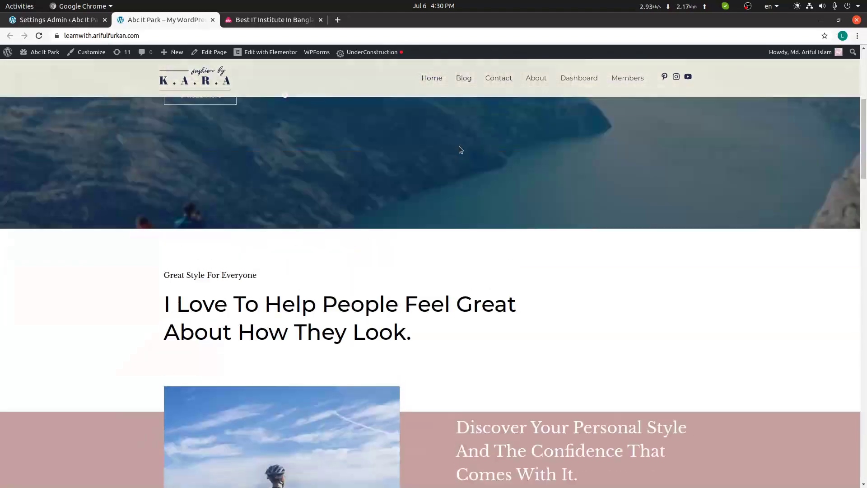
Set the Sticky Background Color to the preset yellow in the plugin settings and save
left_click(56, 20)
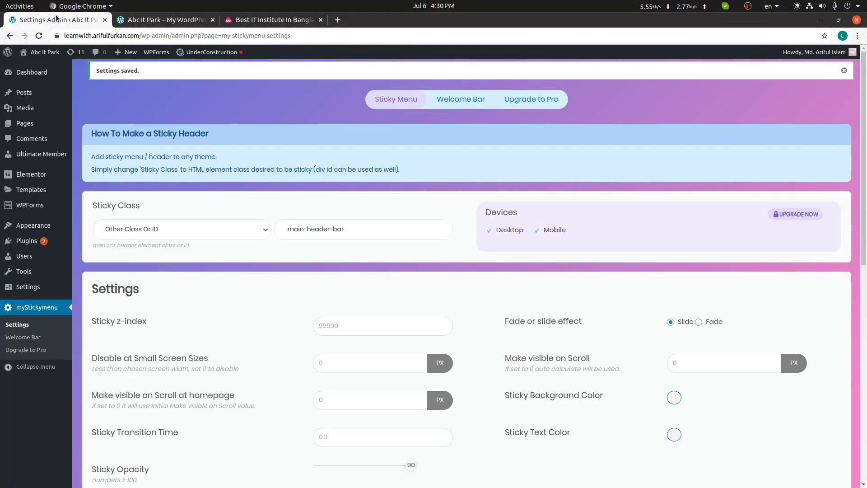
scroll(744, 324, "down", 3)
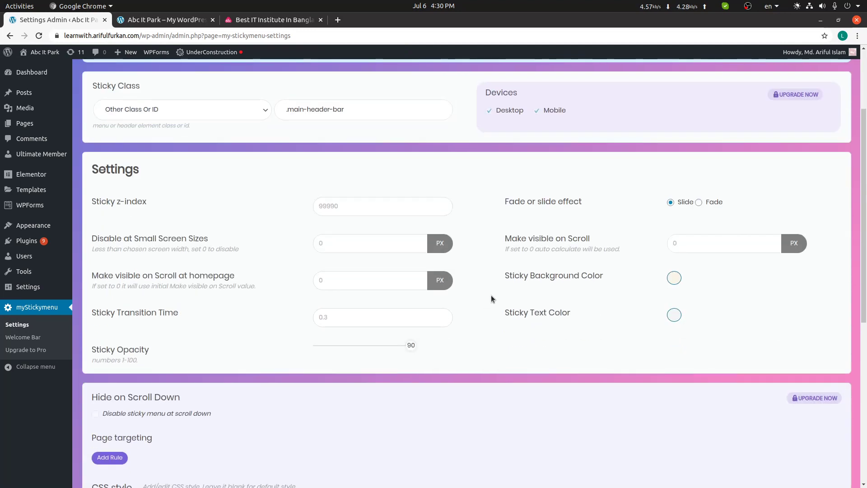
left_click(673, 277)
double_click(695, 279)
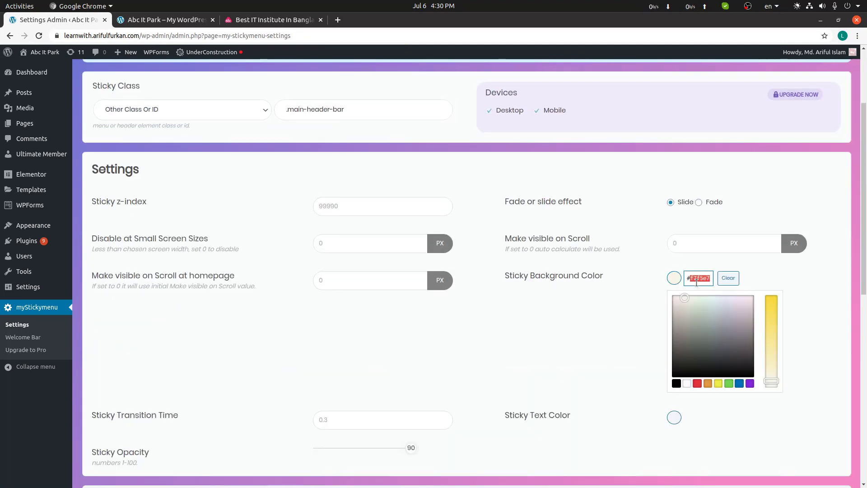
left_click(725, 384)
scroll(550, 340, "down", 10)
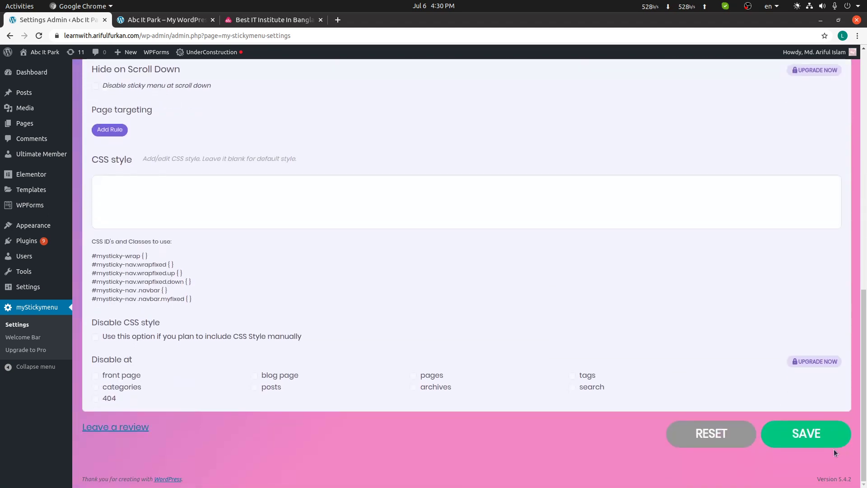
left_click(808, 431)
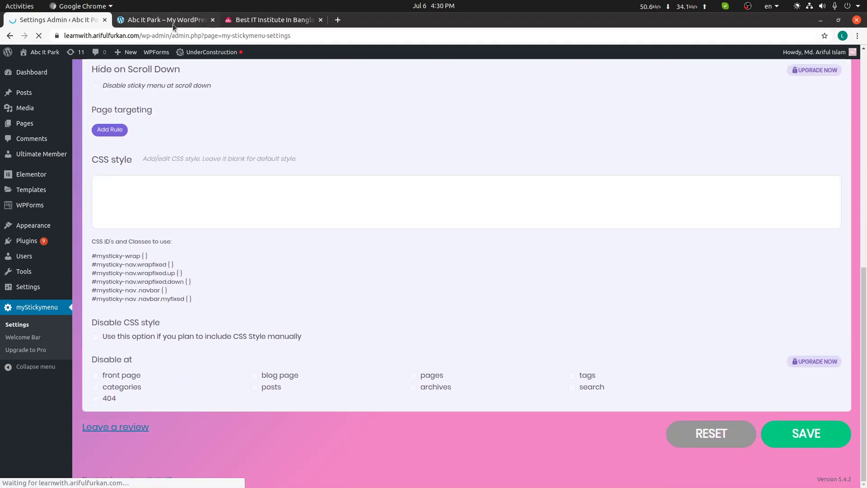
Reload the homepage and check the sticky header's background color while scrolling
left_click(173, 21)
left_click(39, 35)
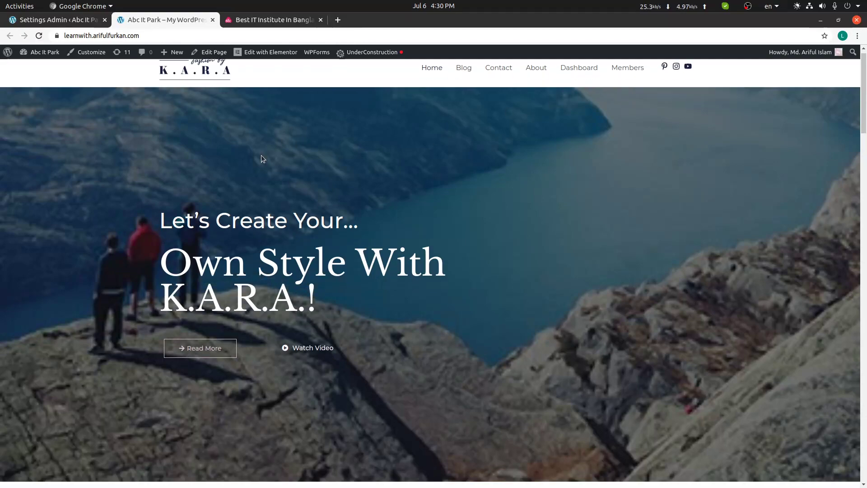
scroll(261, 156, "down", 10)
scroll(261, 155, "down", 10)
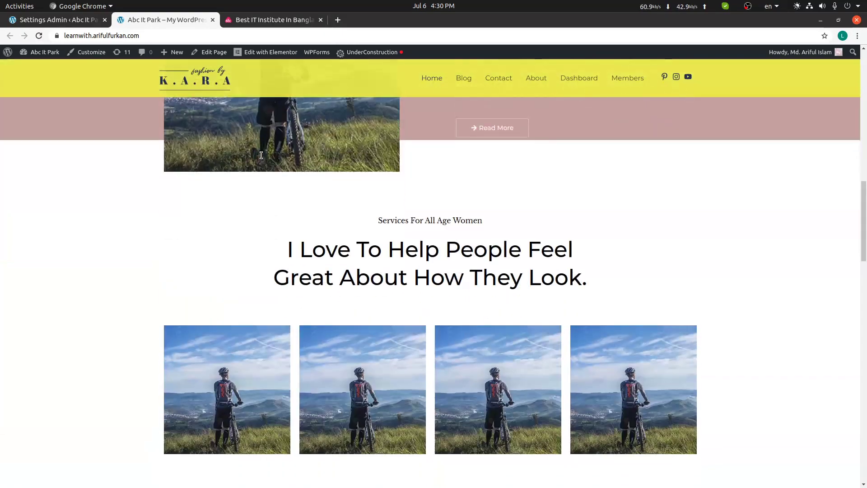
scroll(261, 155, "up", 4)
scroll(261, 155, "up", 10)
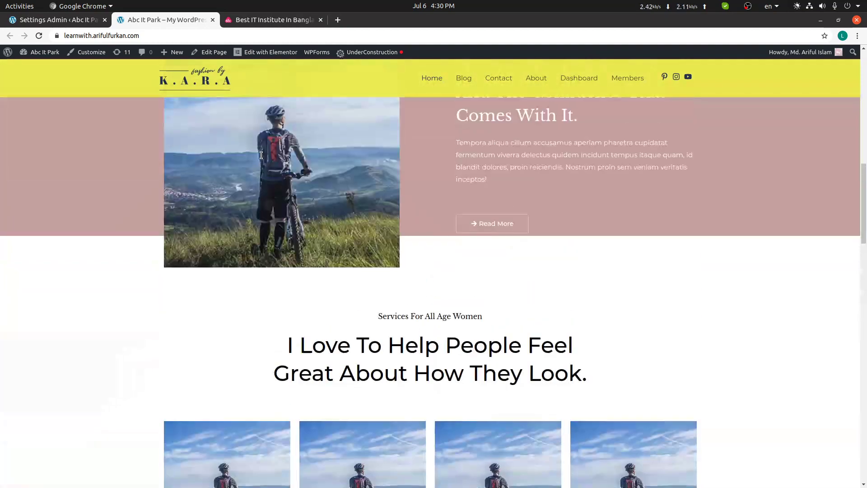
Return to the myStickymenu settings and review the z-index and fade or slide effect options
key("ctrl+Page_Up")
scroll(570, 294, "down", 3)
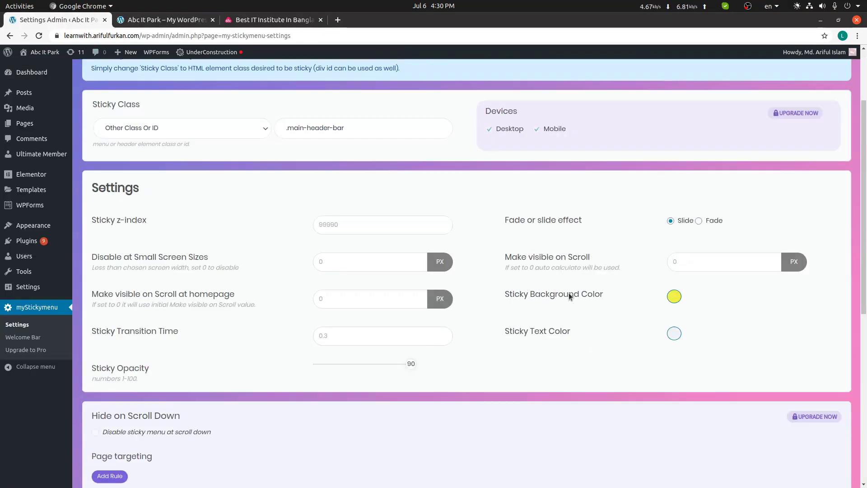
left_click(341, 174)
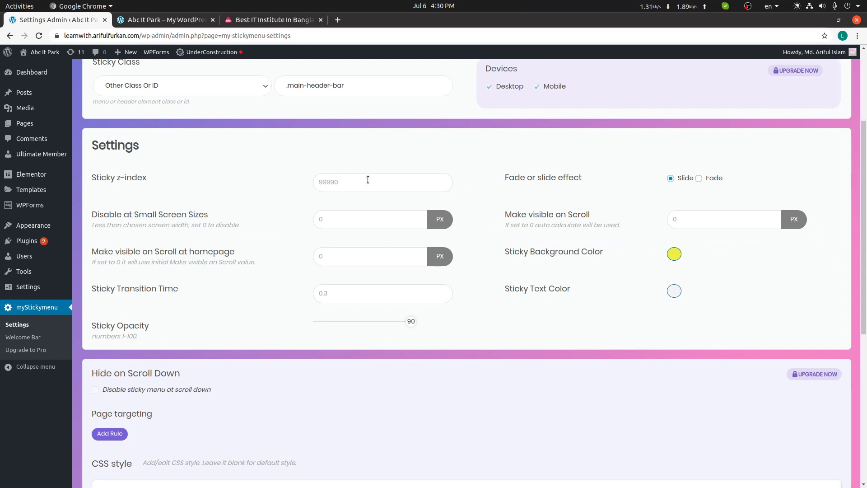
scroll(370, 180, "up", 2)
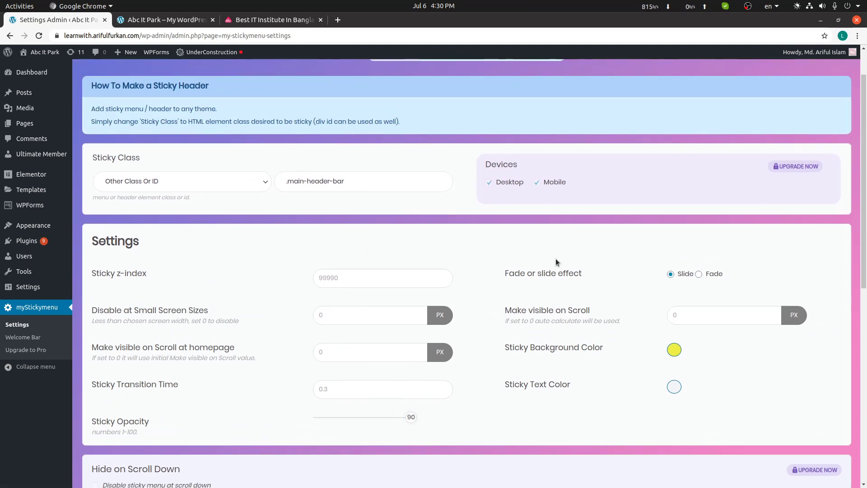
scroll(318, 272, "down", 2)
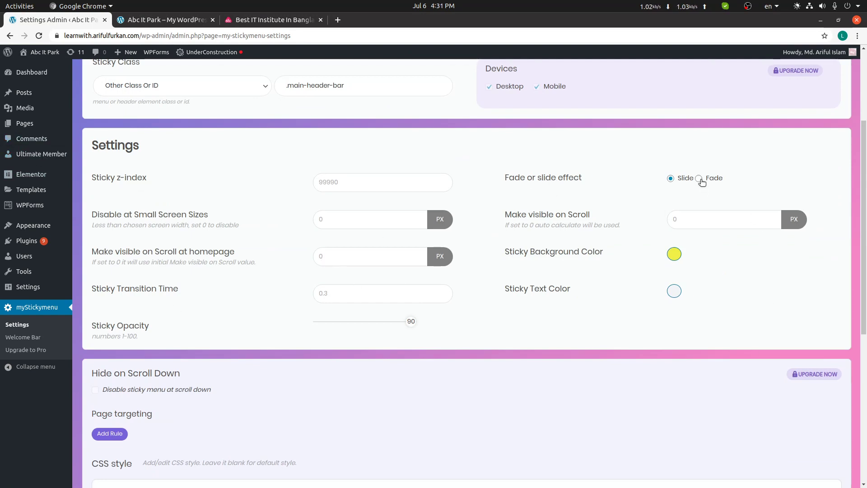
Check the sticky header's slide effect on the homepage
left_click(171, 20)
scroll(451, 149, "up", 2)
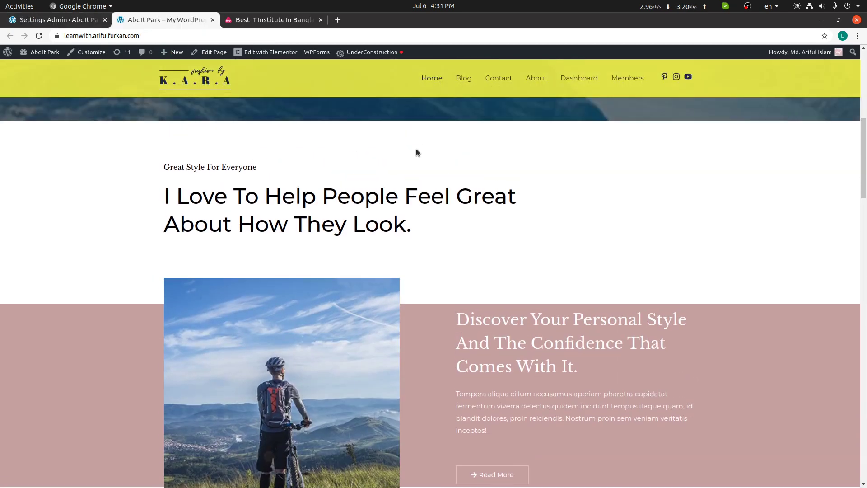
scroll(416, 148, "up", 5)
scroll(416, 145, "down", 3)
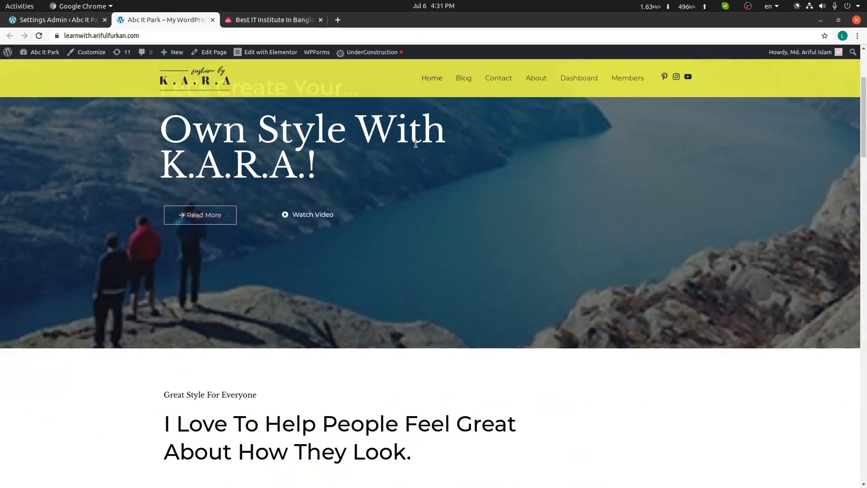
Try the Fade effect in the plugin settings and switch back to Slide
left_click(56, 19)
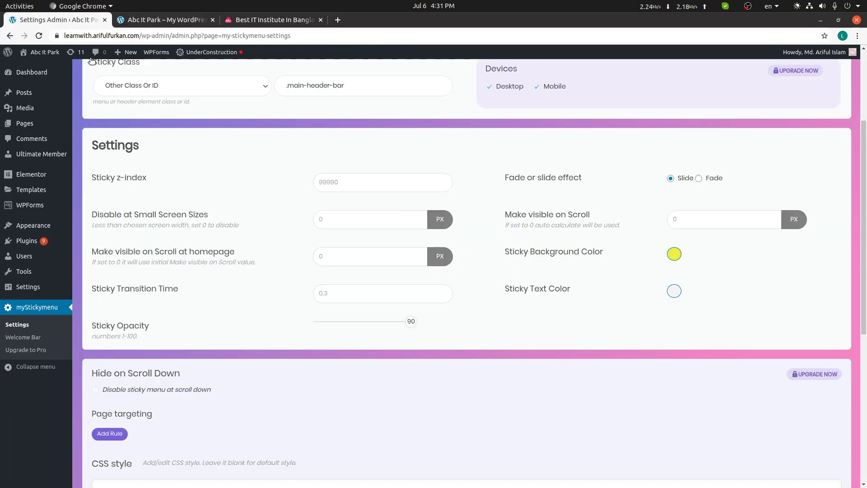
left_click(699, 179)
left_click(671, 179)
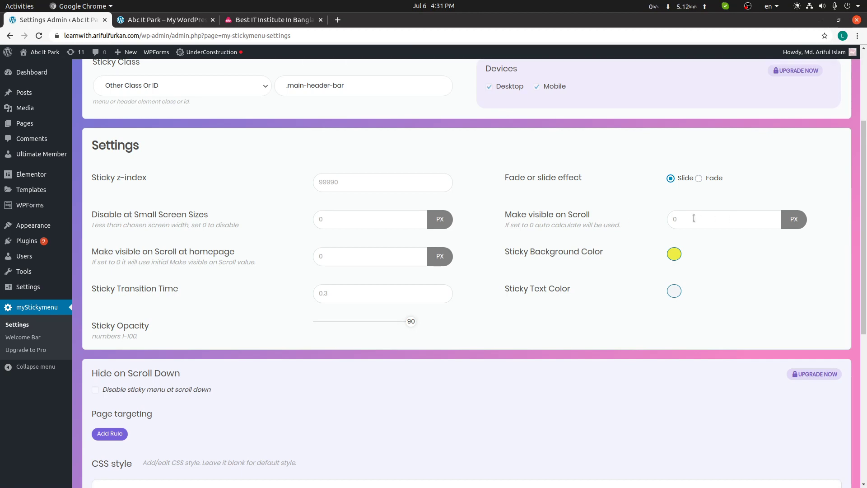
Check on the homepage at what scroll position the sticky header appears
left_click(177, 21)
scroll(394, 135, "down", 5)
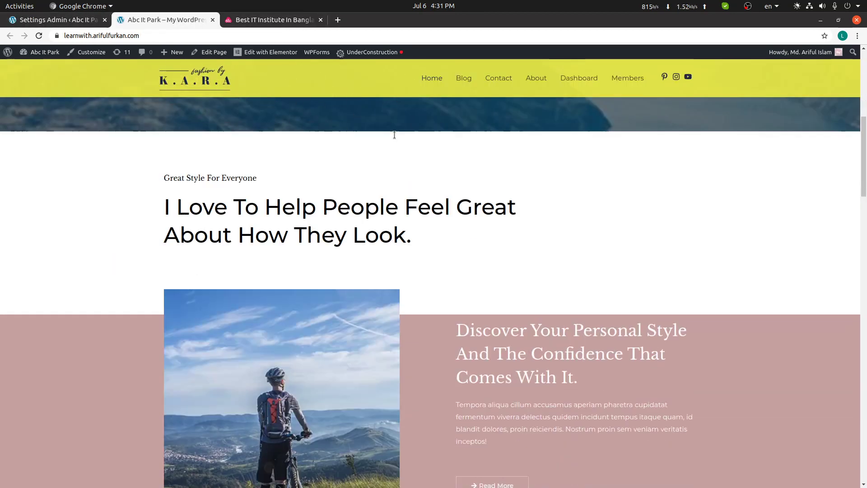
scroll(394, 135, "up", 3)
scroll(394, 135, "up", 5)
scroll(394, 135, "down", 3)
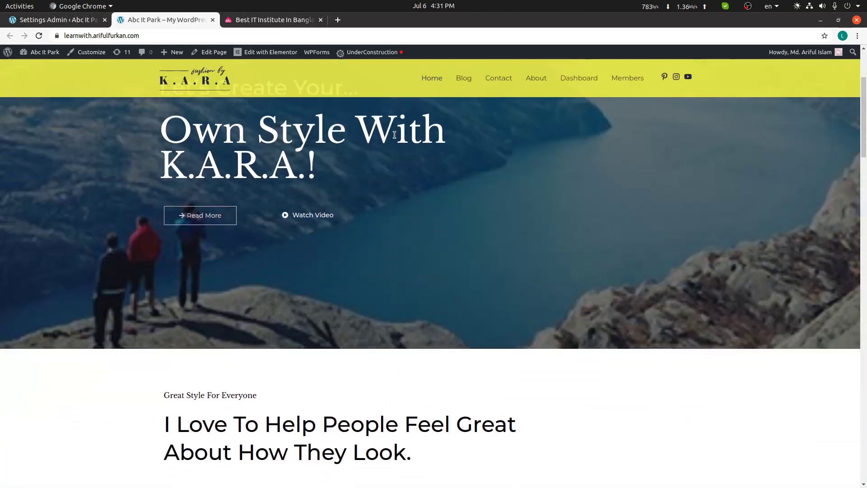
Set Make visible on Scroll to 100 px in the plugin settings and save
left_click(68, 20)
left_click(686, 219)
type("100")
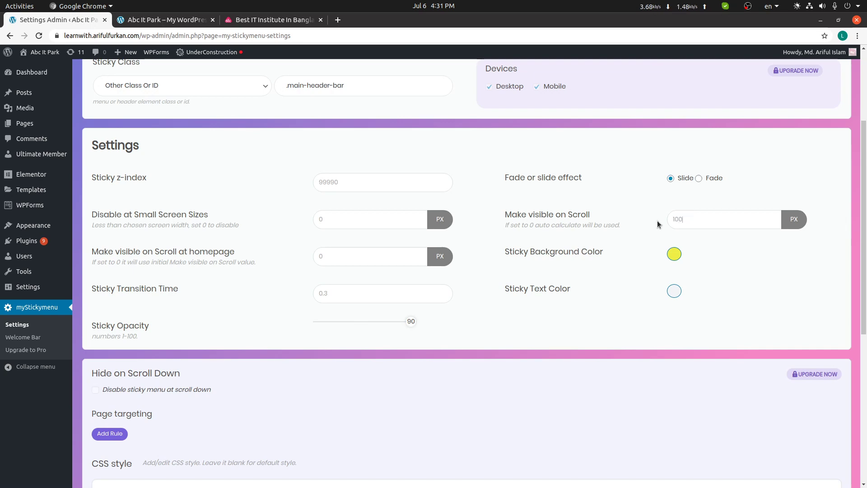
scroll(657, 220, "down", 6)
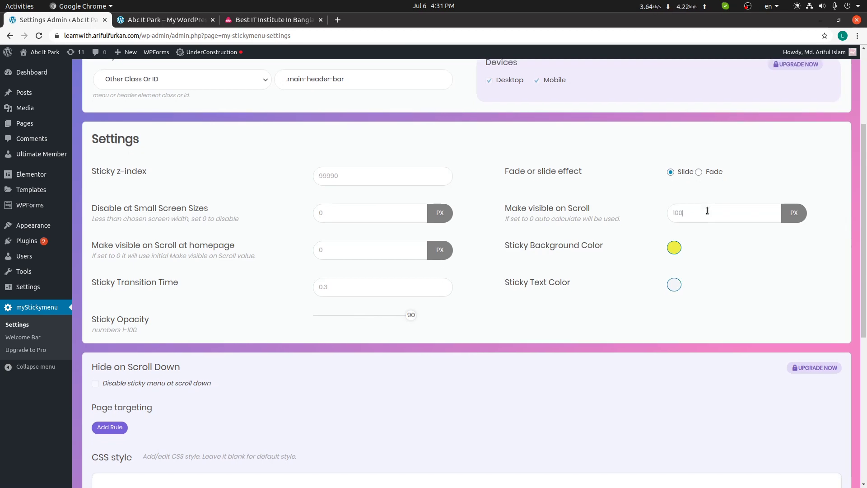
left_click(803, 450)
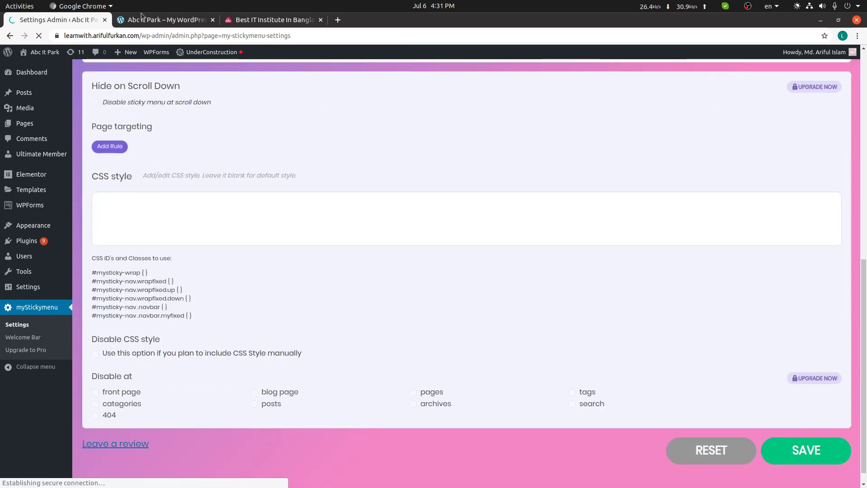
Reload the homepage and check when the sticky header slides in near the page's start
left_click(155, 20)
left_click(37, 35)
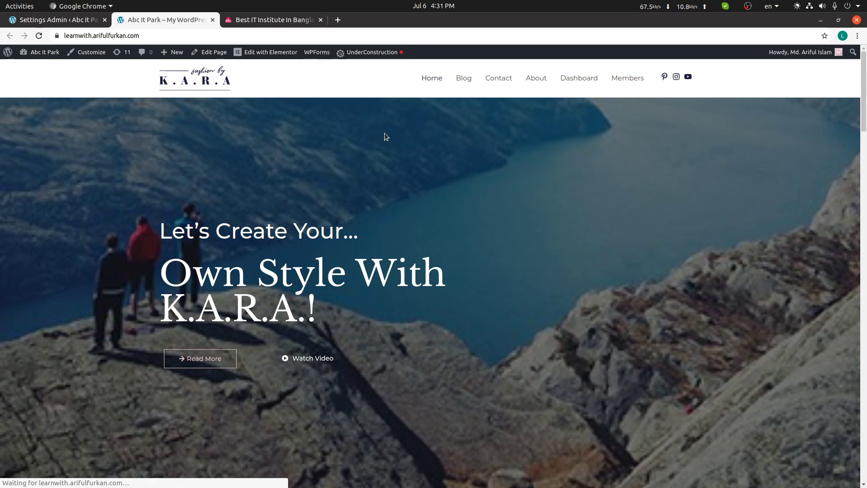
scroll(386, 135, "down", 3)
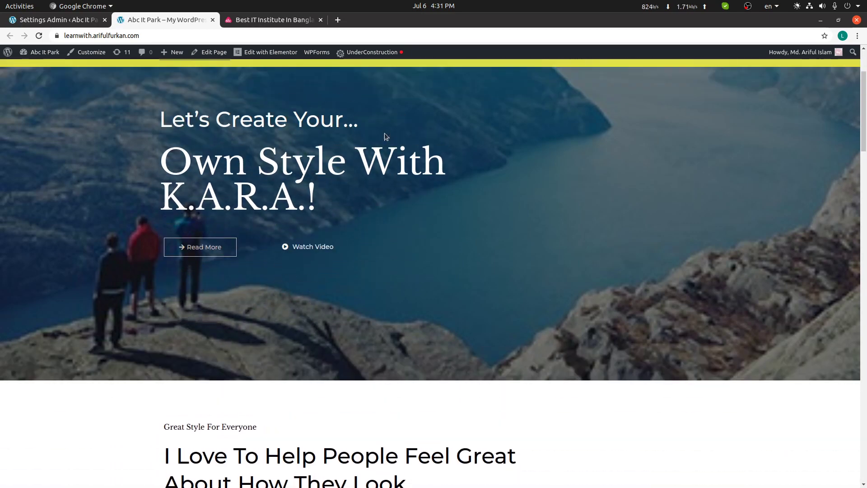
scroll(385, 135, "up", 2)
scroll(385, 136, "down", 2)
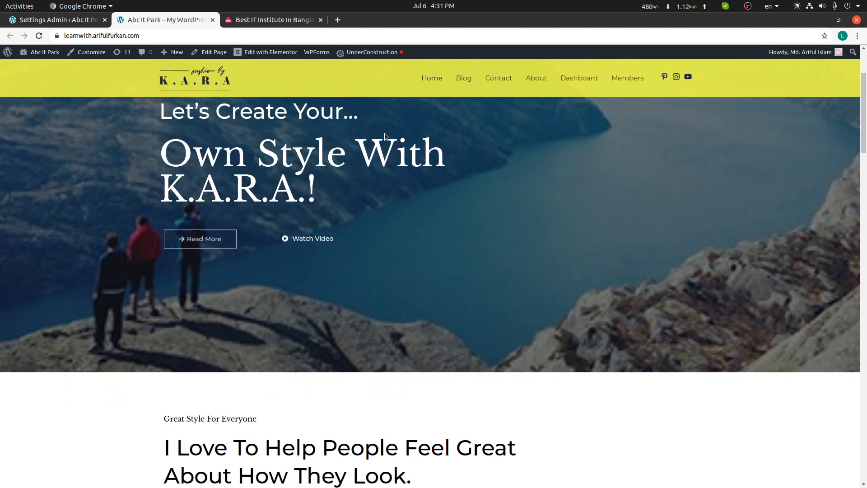
Set Make visible on Scroll to 0 px in the myStickymenu settings
left_click(67, 19)
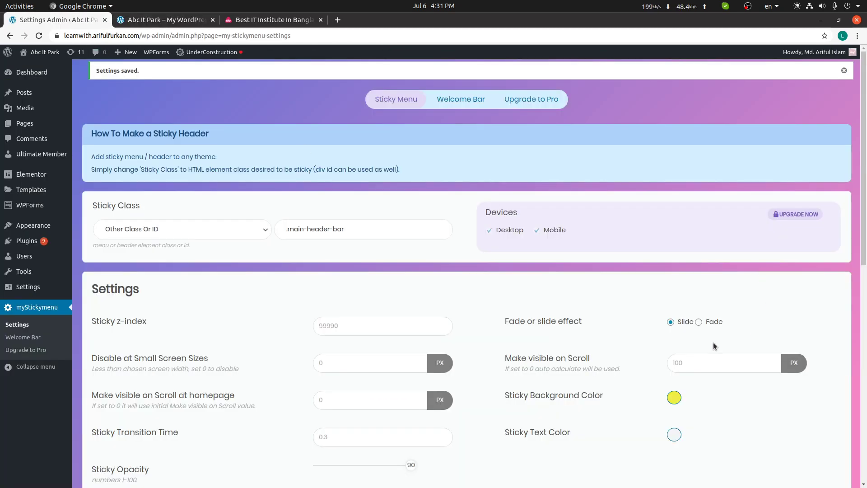
left_click(687, 363)
scroll(725, 308, "down", 3)
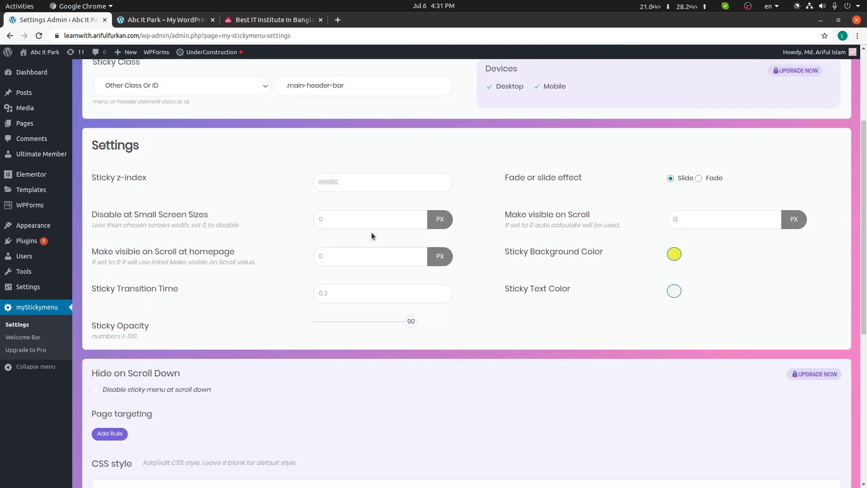
Try 320 px for Disable at Small Screen Sizes in the plugin settings and put it back to 0
left_click(163, 19)
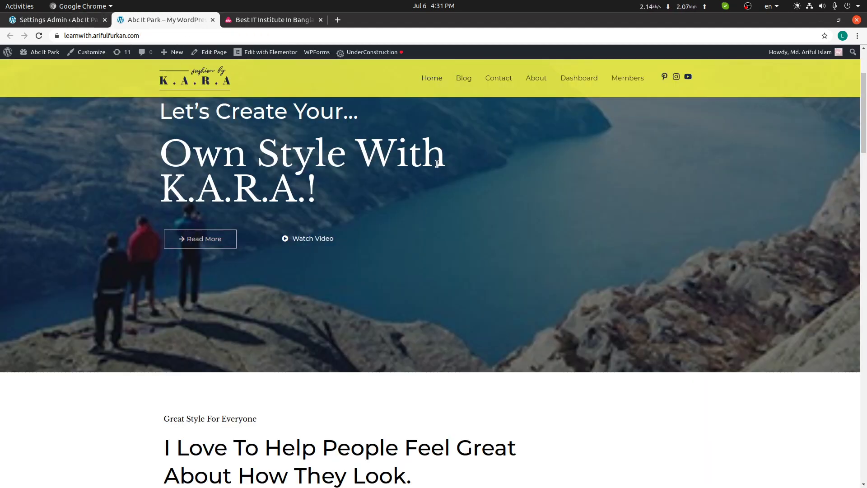
left_click(53, 18)
left_click(345, 218)
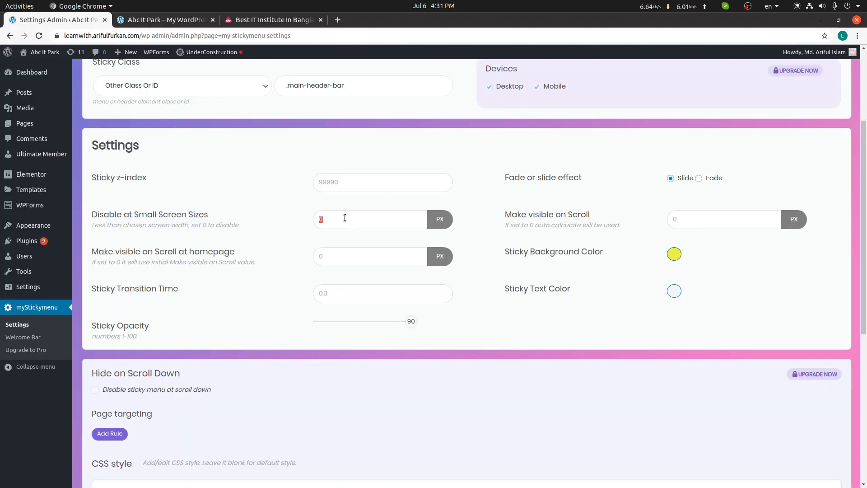
type("320")
type("0")
scroll(387, 232, "down", 3)
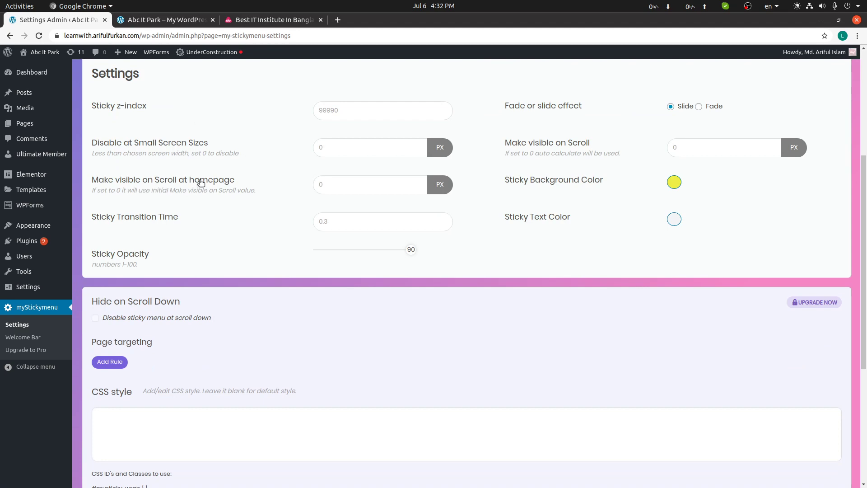
Check on the homepage how the header behaves when scrolling down and back up
left_click(168, 21)
scroll(389, 396, "down", 5)
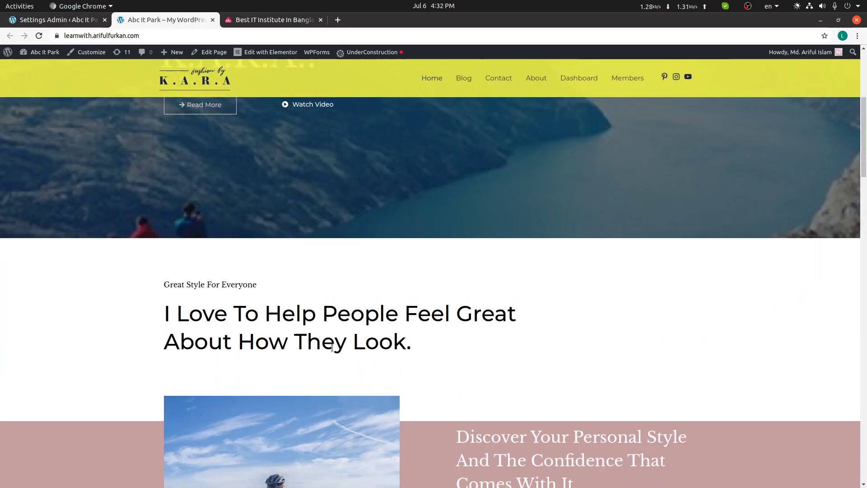
scroll(389, 316, "up", 5)
left_click(49, 20)
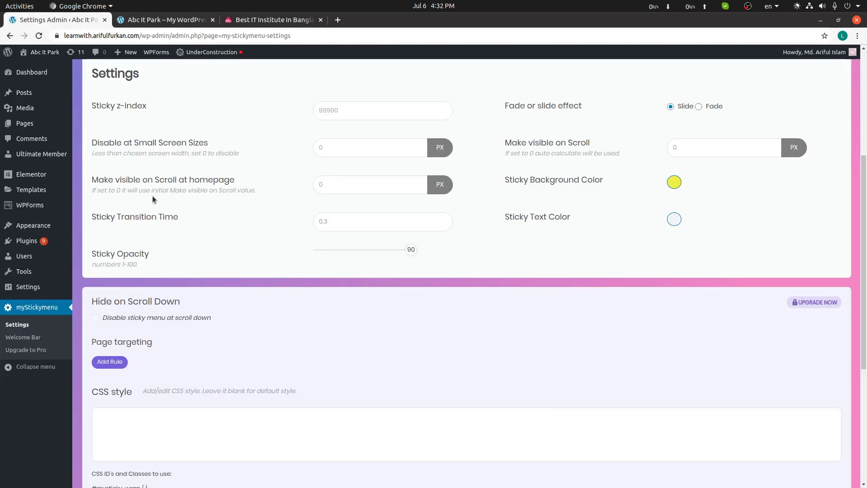
Review the Make visible on Scroll at homepage and Sticky Transition Time values in the plugin settings
left_click(325, 190)
scroll(210, 227, "down", 1)
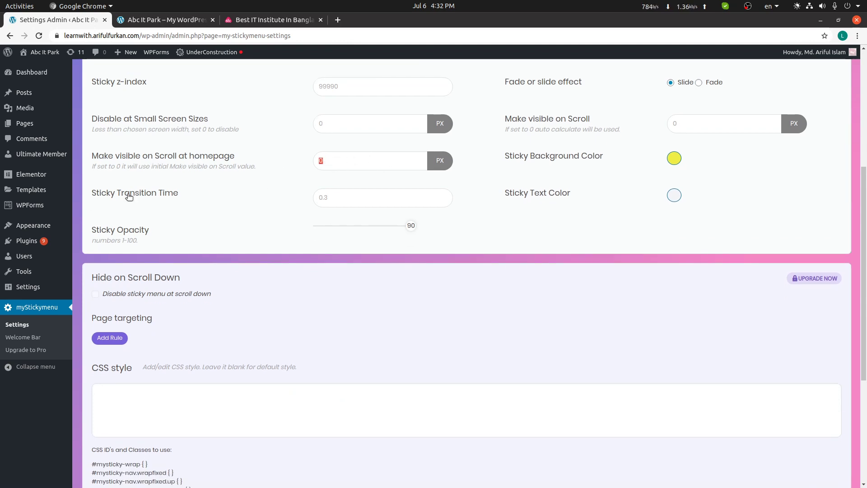
left_click(352, 200)
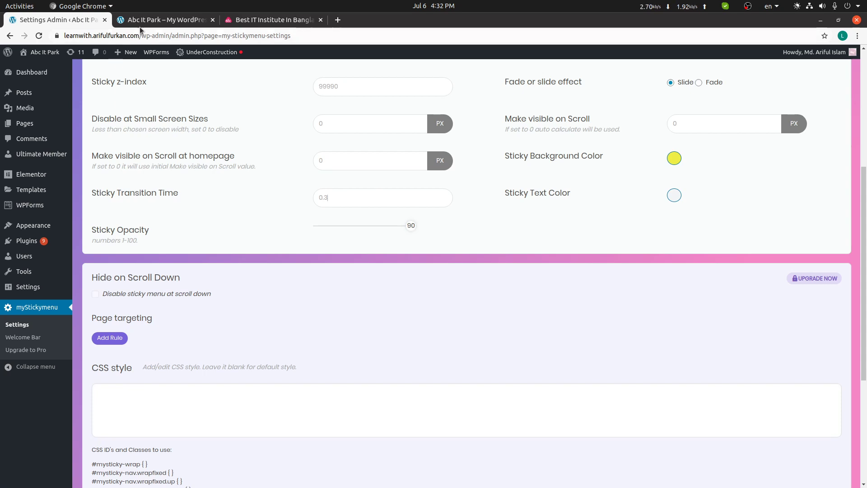
Examine the sticky header's transparency over the different sections of the homepage
left_click(165, 20)
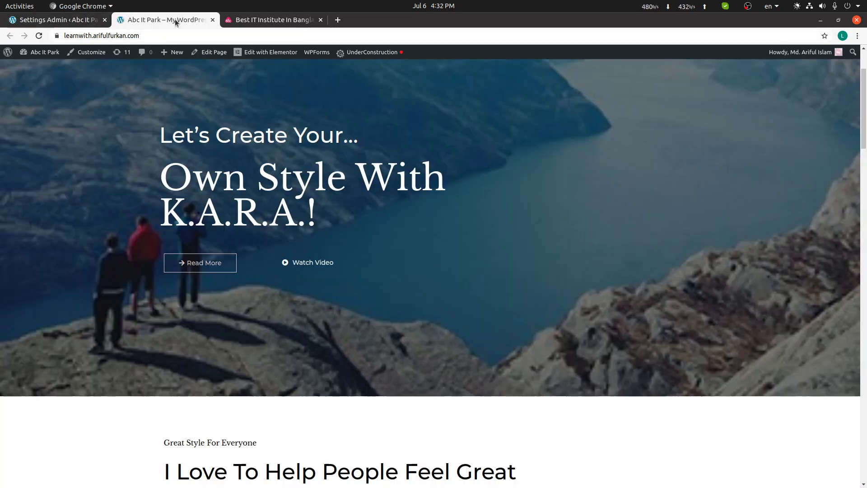
scroll(488, 175, "down", 5)
scroll(488, 179, "down", 7)
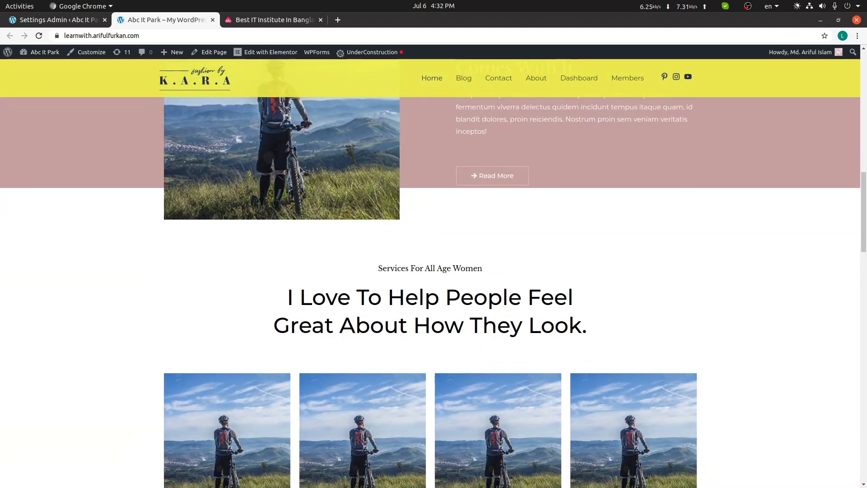
scroll(307, 181, "up", 2)
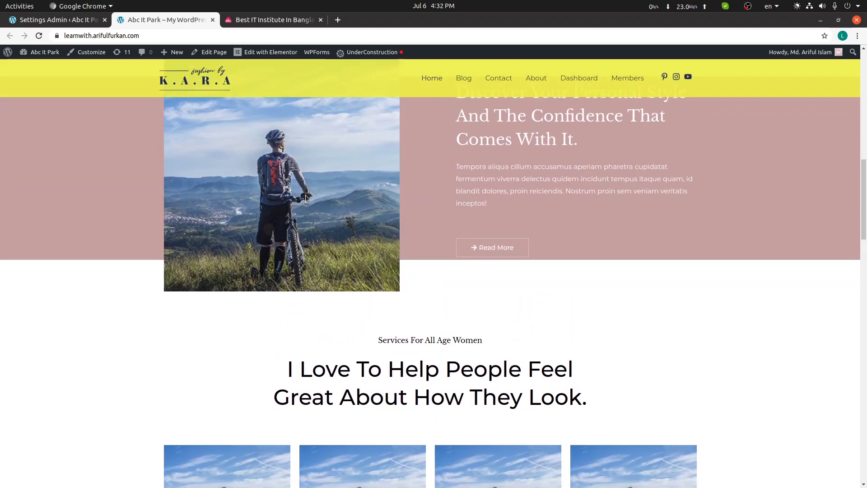
scroll(298, 256, "down", 2)
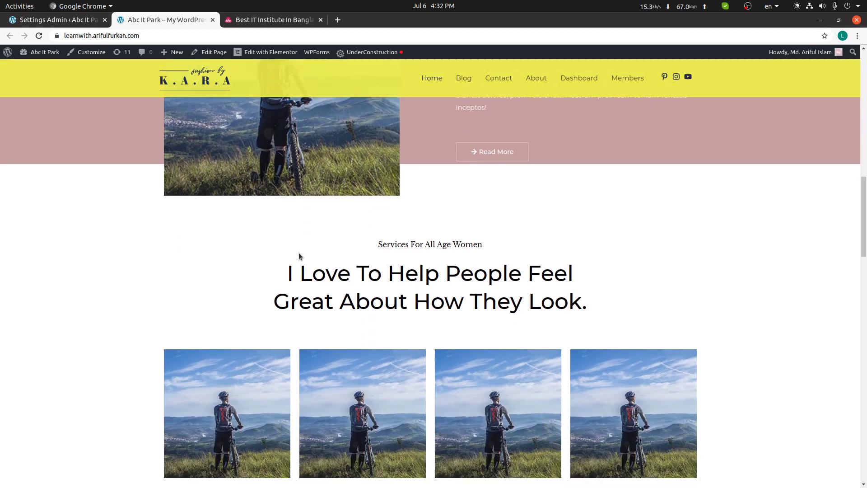
scroll(299, 257, "up", 2)
scroll(299, 257, "down", 1)
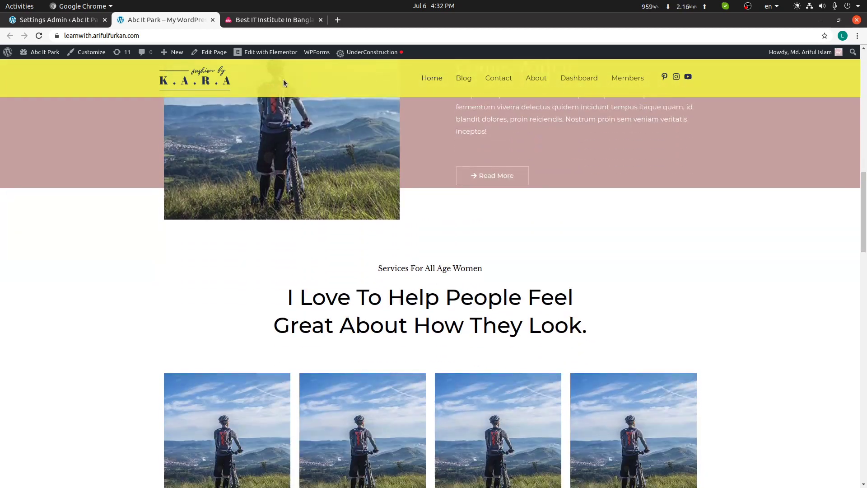
Raise the Sticky Opacity to its maximum in the plugin settings and save
left_click(84, 23)
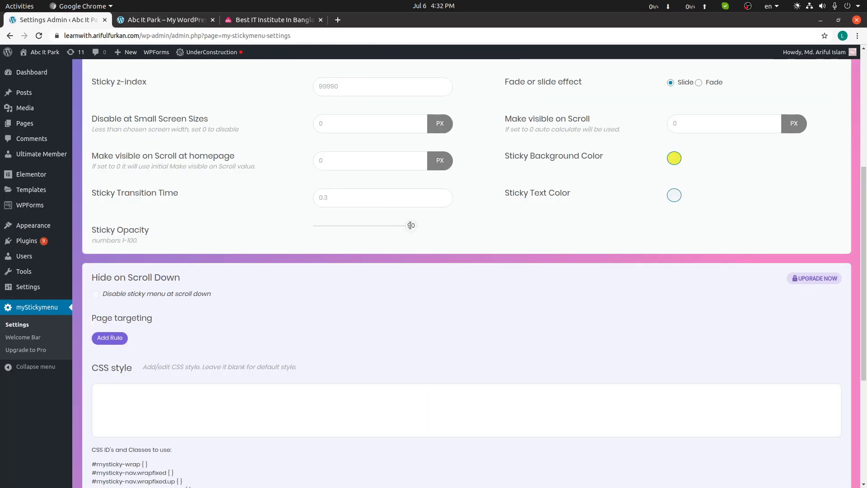
left_click_drag(406, 226, 450, 226)
scroll(679, 250, "down", 3)
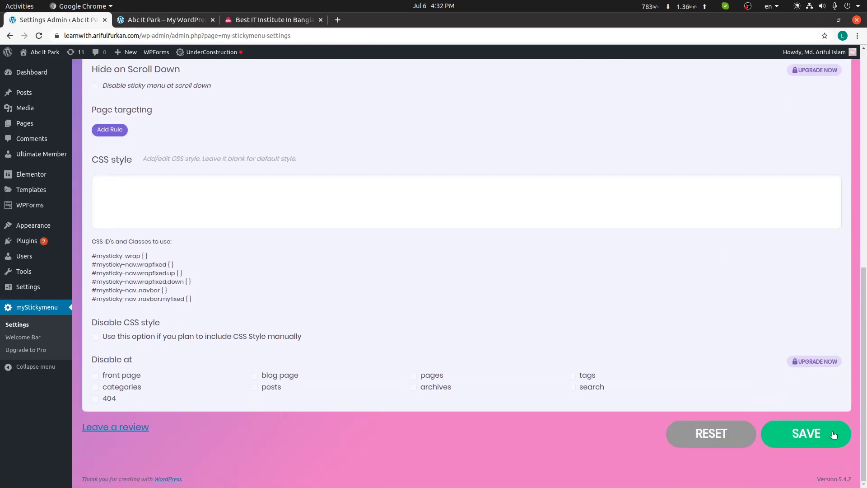
left_click(834, 435)
Reload the homepage and check the sticky header's opacity over the page content
left_click(182, 21)
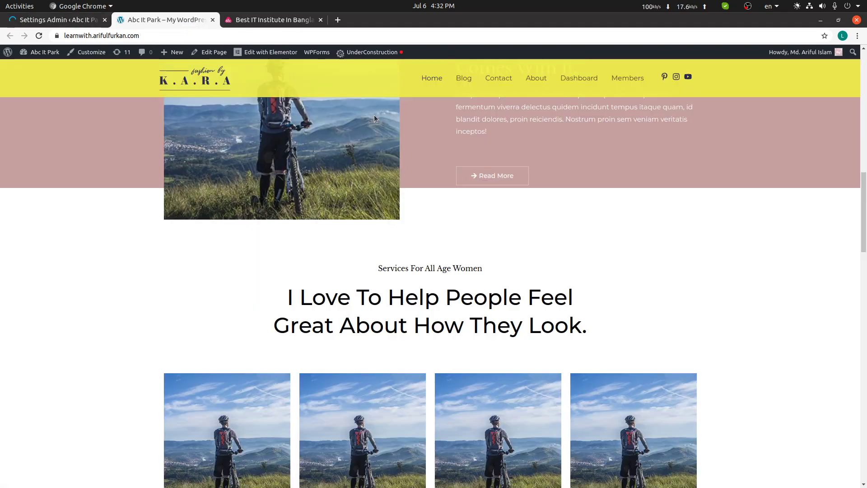
left_click(39, 36)
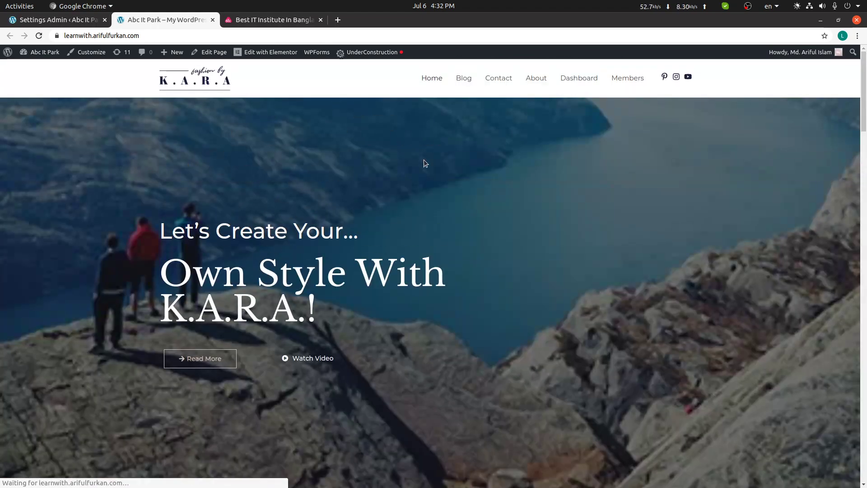
scroll(423, 159, "down", 10)
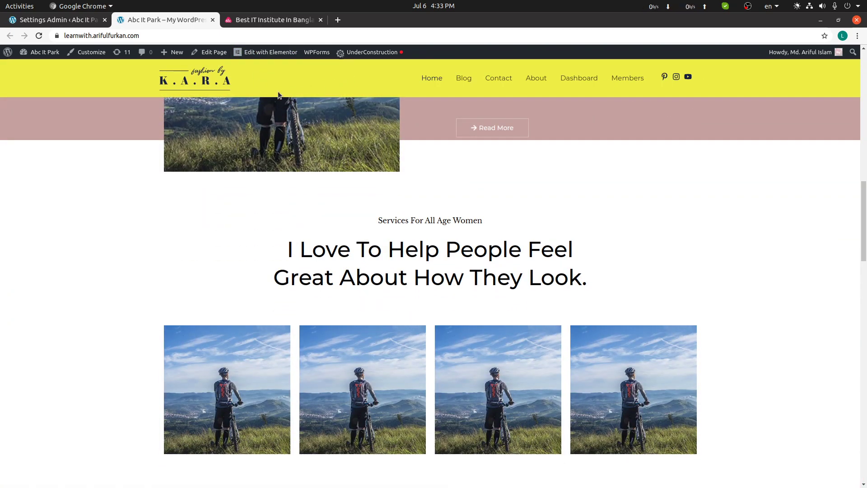
Set the Sticky Opacity to 90 in the plugin settings and save
left_click(86, 20)
scroll(412, 334, "down", 3)
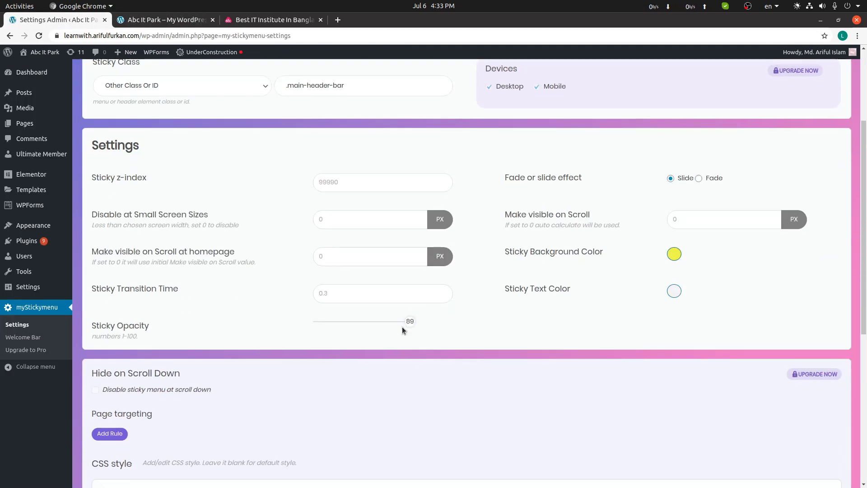
left_click_drag(404, 326, 402, 327)
scroll(668, 335, "down", 5)
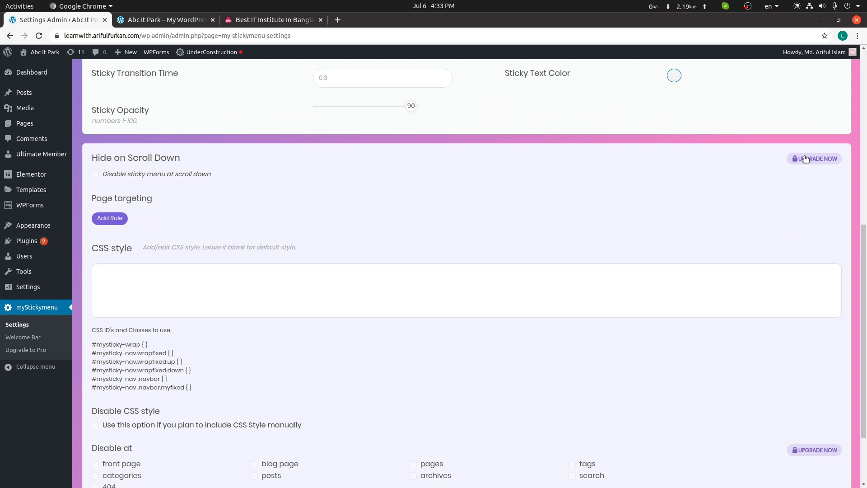
scroll(789, 206, "down", 2)
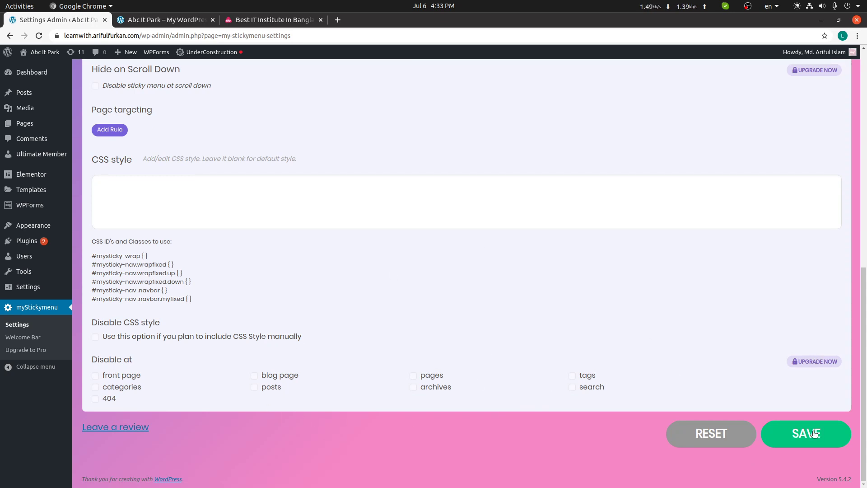
scroll(806, 466, "up", 2)
left_click(809, 481)
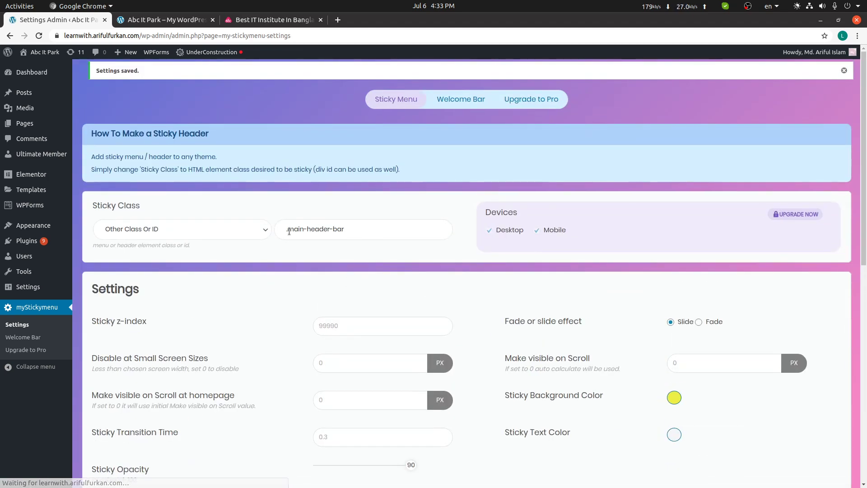
Reload the homepage and check the sticky header while moving down and back to the page's start
left_click(153, 19)
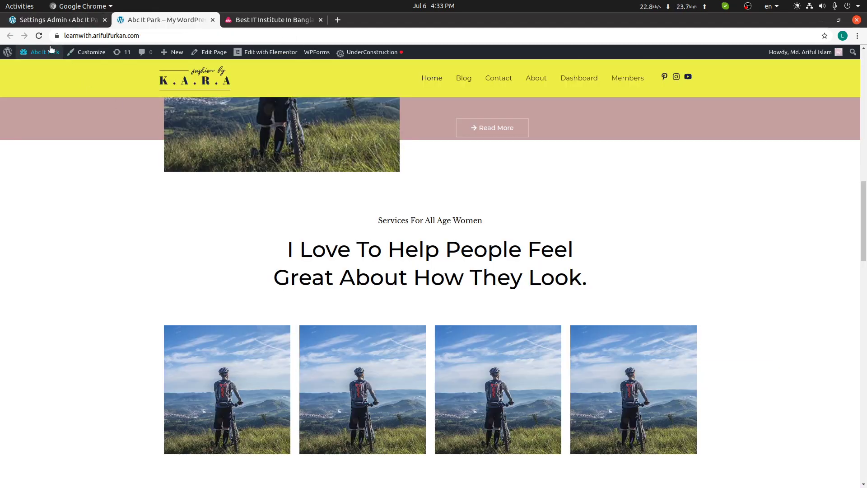
key("F5")
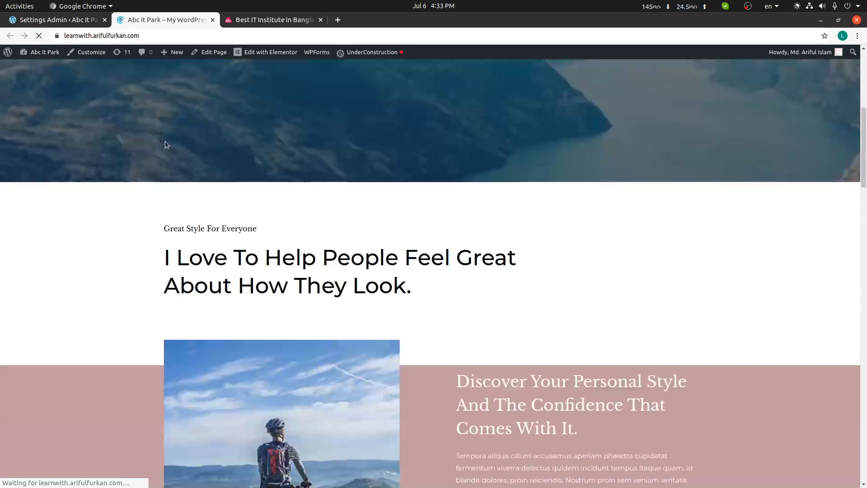
scroll(389, 225, "up", 7)
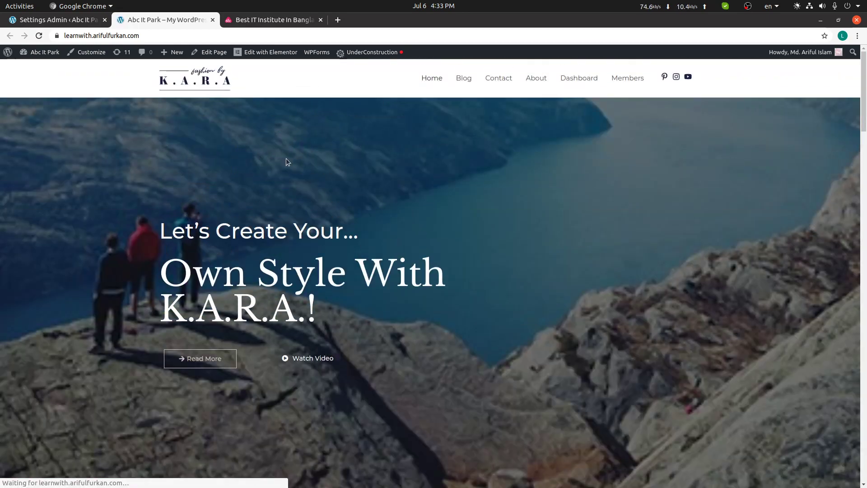
scroll(285, 158, "down", 15)
scroll(316, 113, "up", 6)
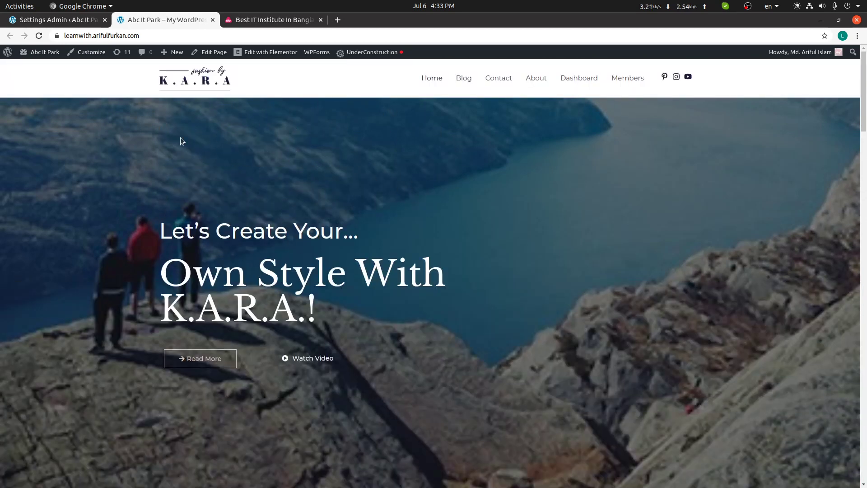
Review the Sticky Class entry and the remaining plugin settings, and return to the homepage
left_click(57, 20)
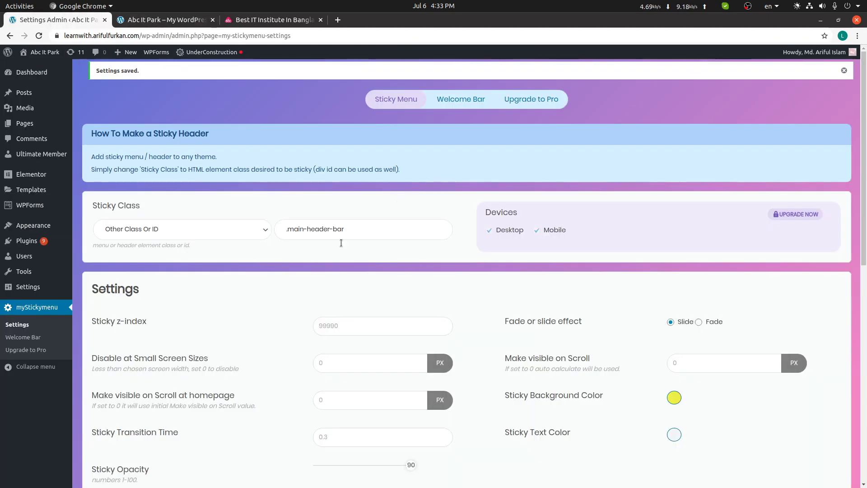
triple_click(281, 228)
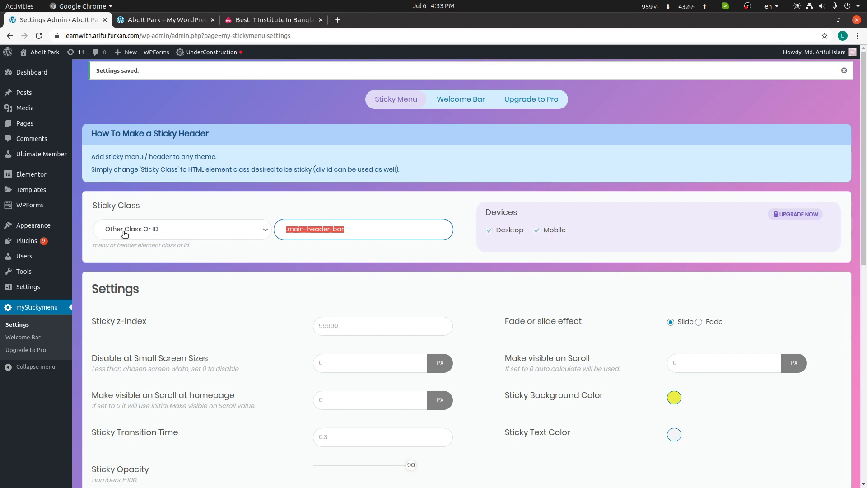
scroll(197, 232, "down", 8)
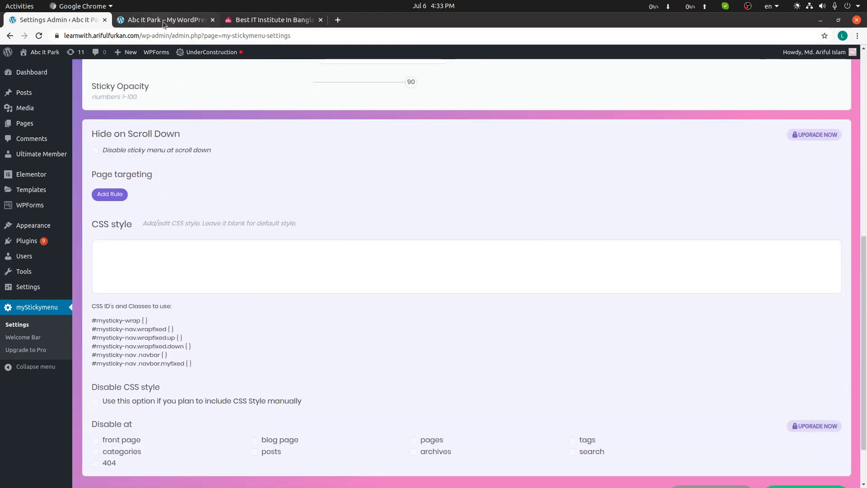
left_click(162, 21)
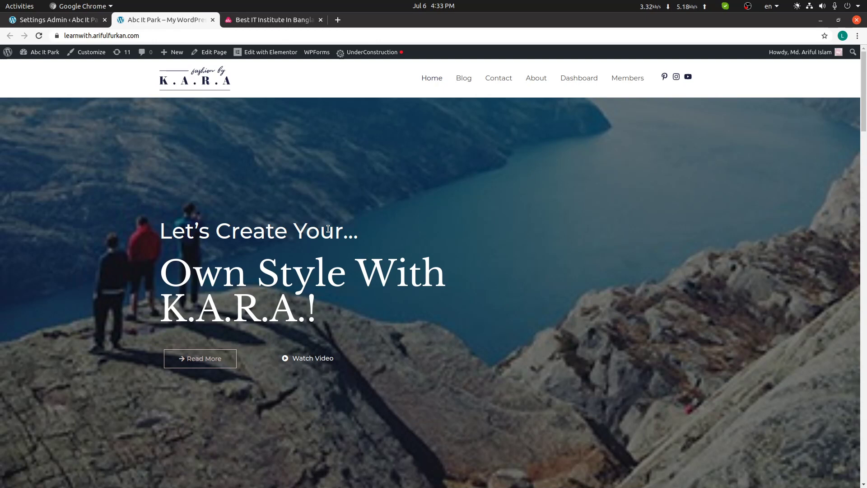